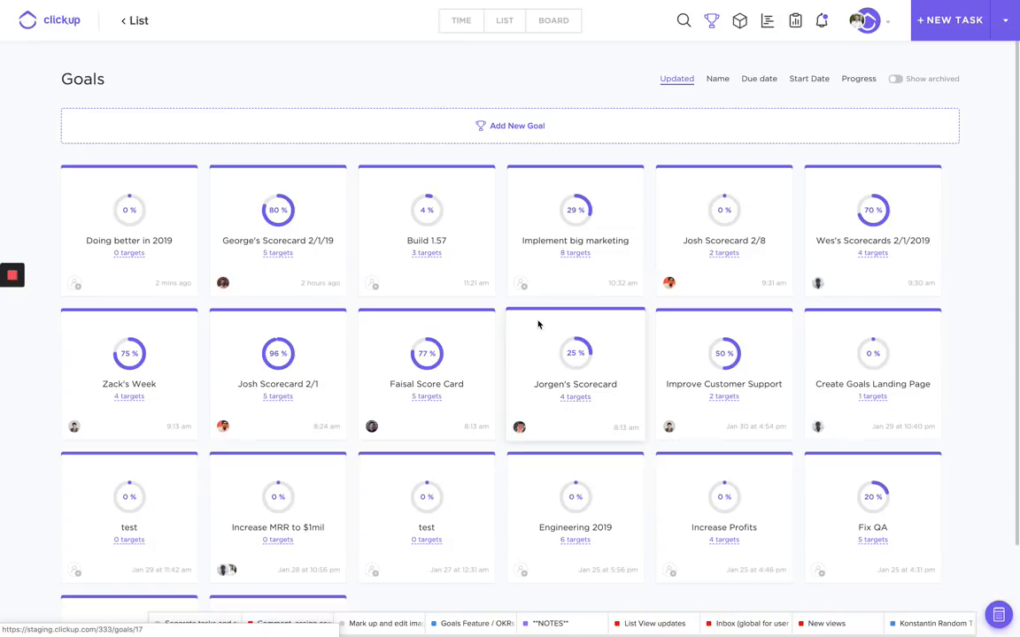
# Open a blank new-goal form from the Goals page.
pyautogui.click(528, 129)
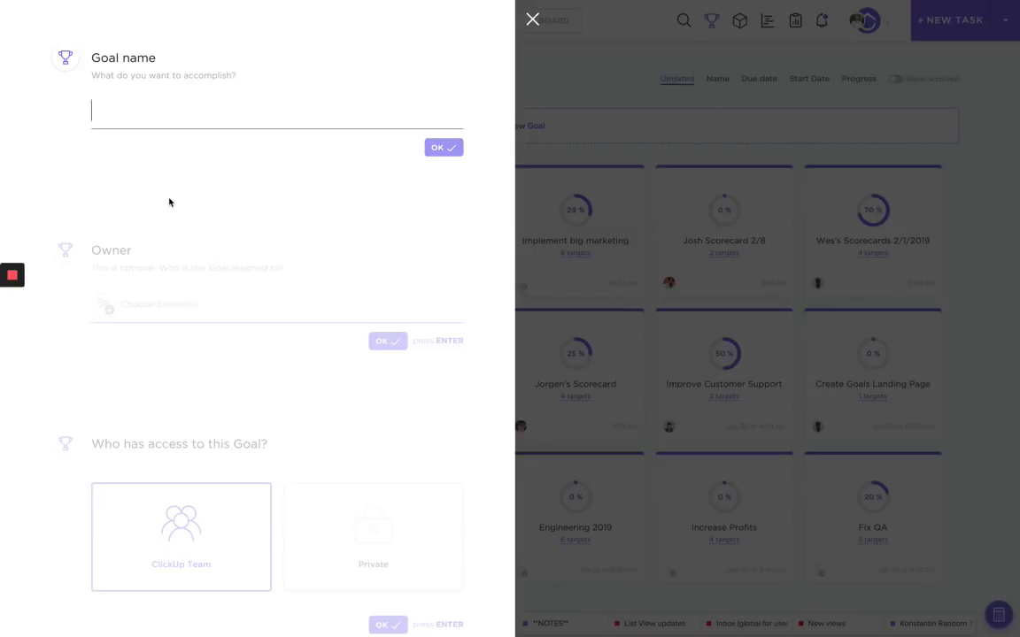
# Name the goal 'Increase profit by 25%', leave it ownerless, and keep ClickUp Team access.
pyautogui.write('Increase profit bn')
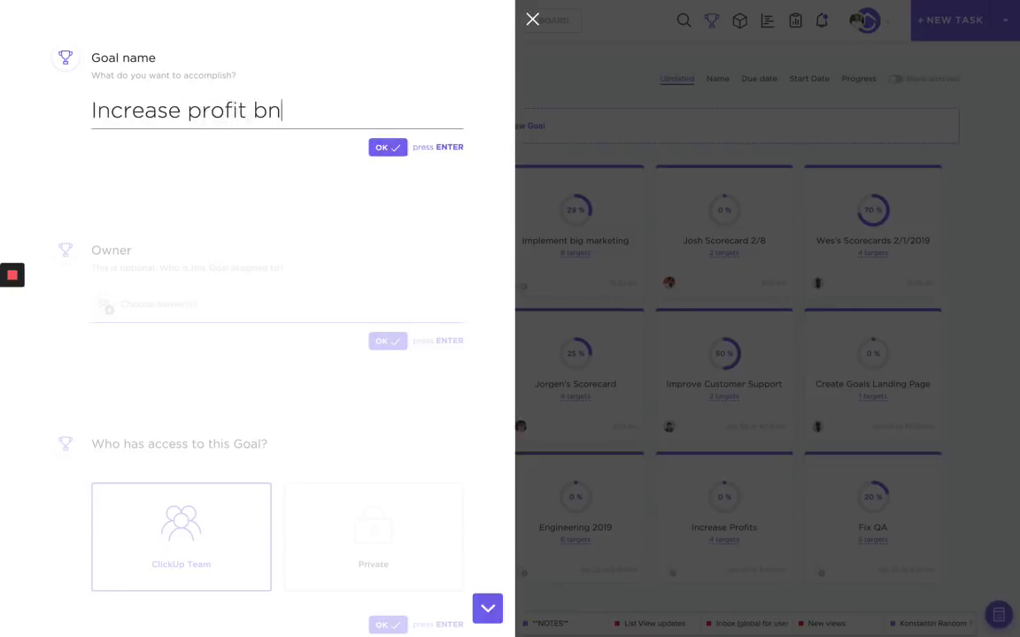
pyautogui.write('y')
pyautogui.press('BackSpace')
pyautogui.press('BackSpace')
pyautogui.press('BackSpace')
pyautogui.write('y 25%')
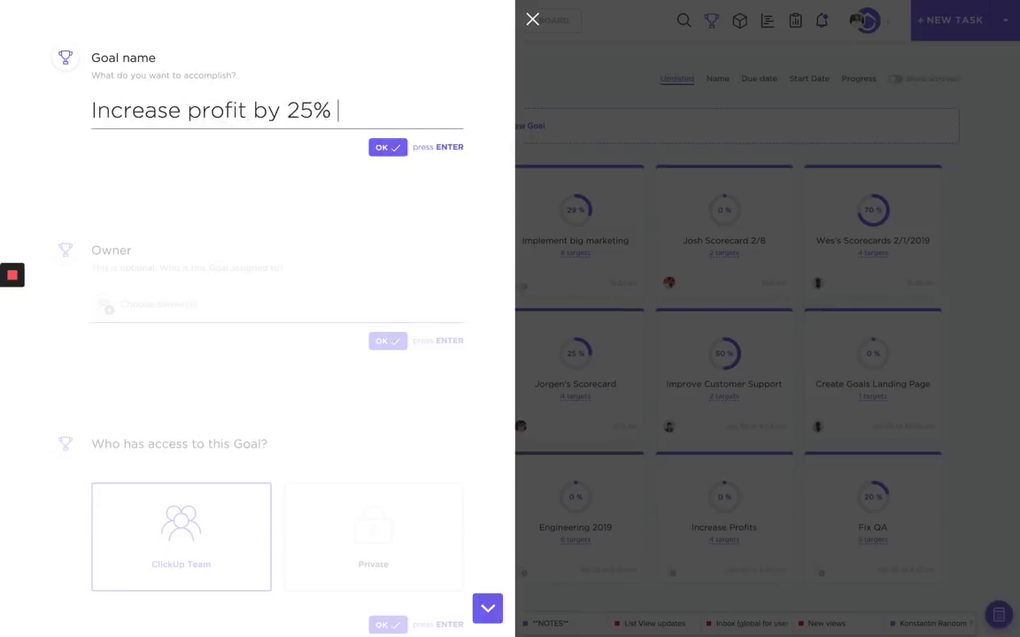
pyautogui.press('Return')
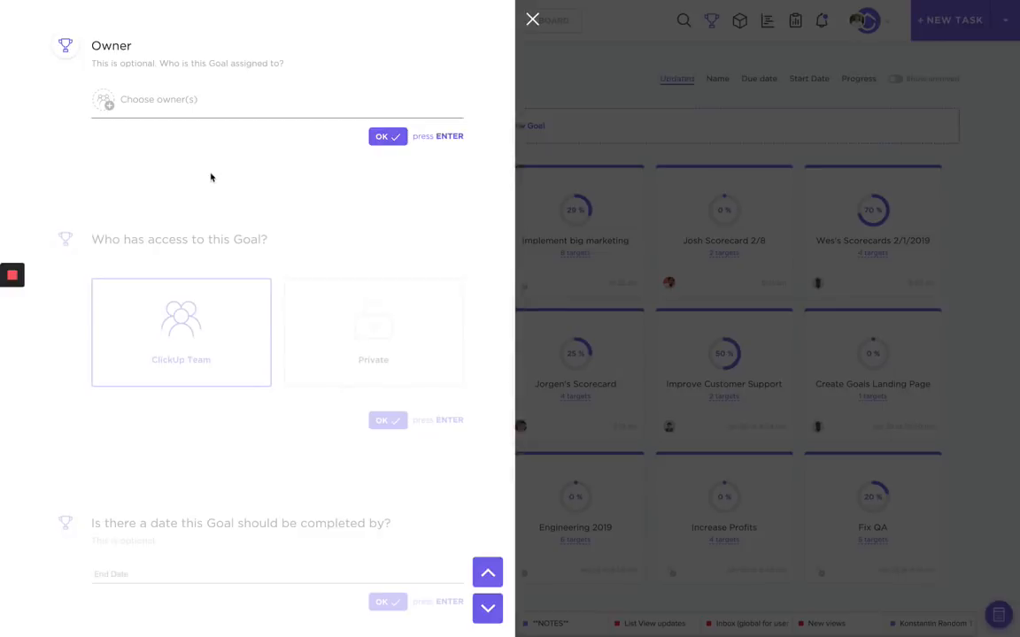
pyautogui.click(382, 139)
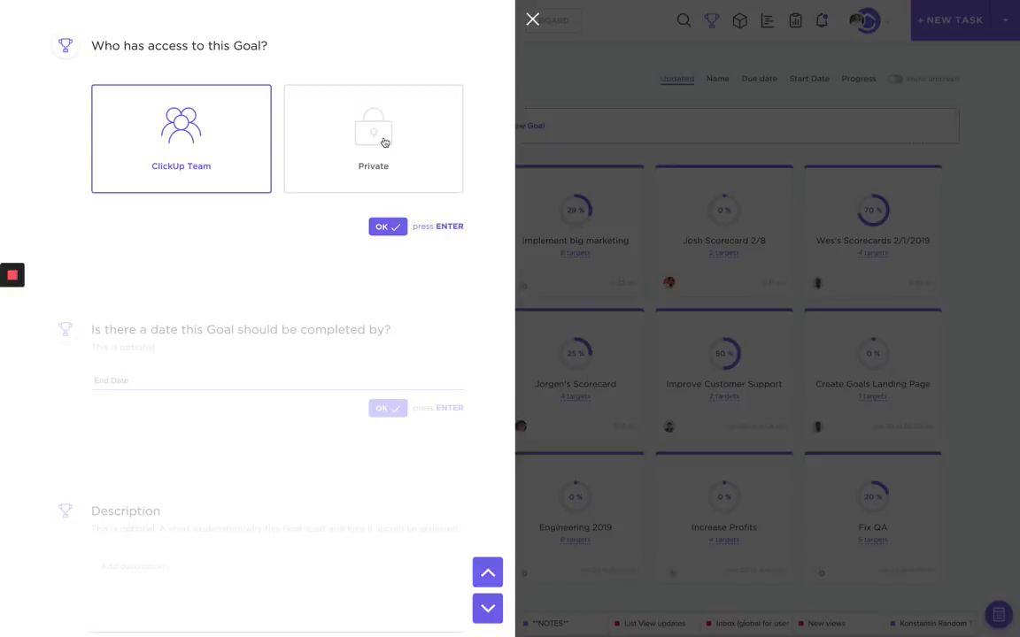
pyautogui.click(390, 228)
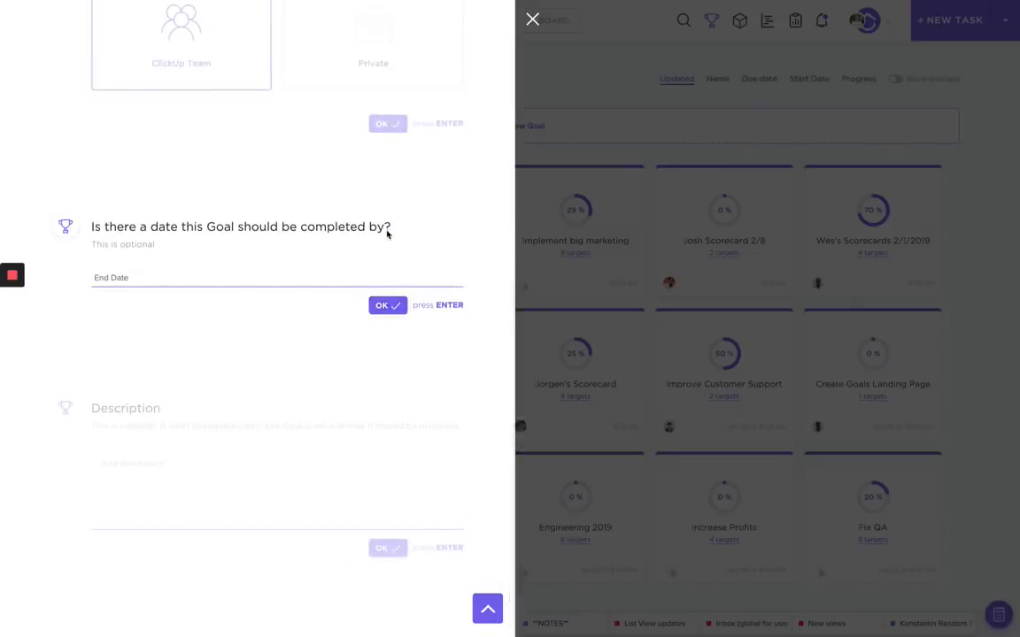
# Set the goal's end date to 12/31/19.
pyautogui.click(241, 281)
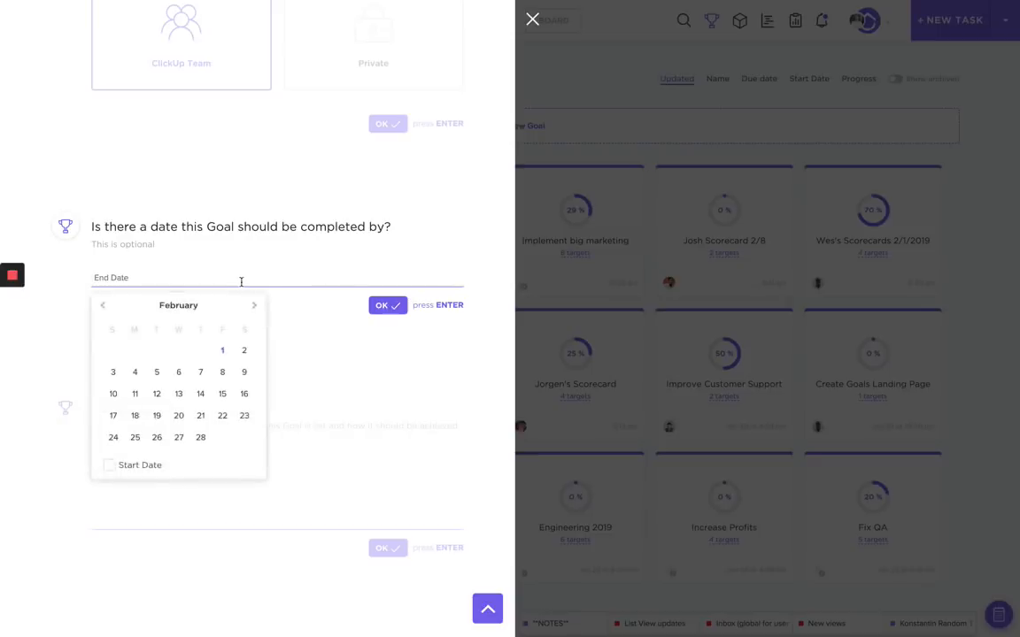
pyautogui.write('12/31/1919')
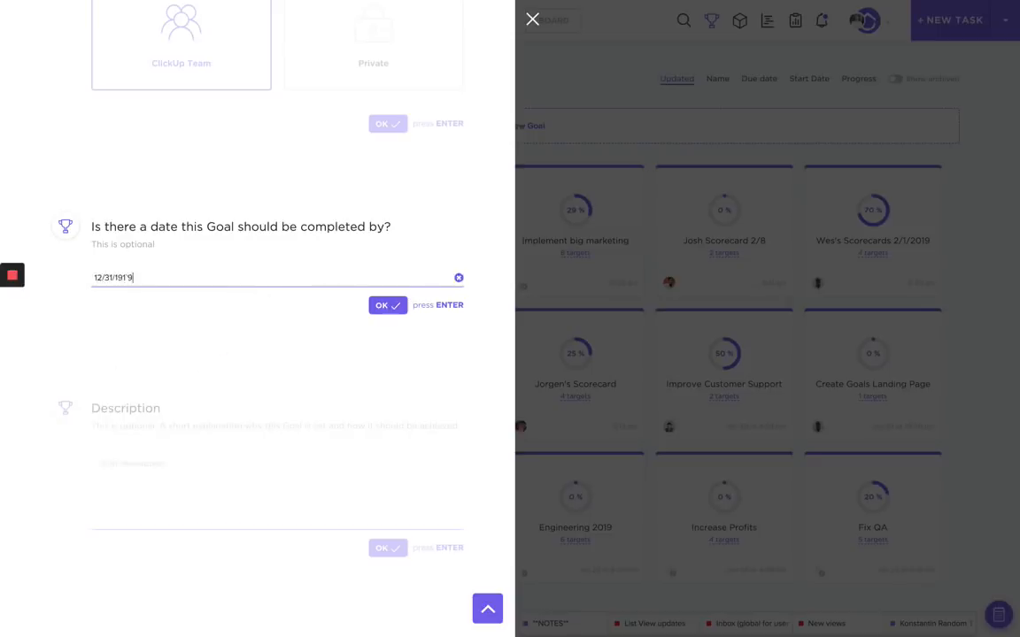
pyautogui.press('BackSpace')
pyautogui.press('BackSpace')
pyautogui.press('Return')
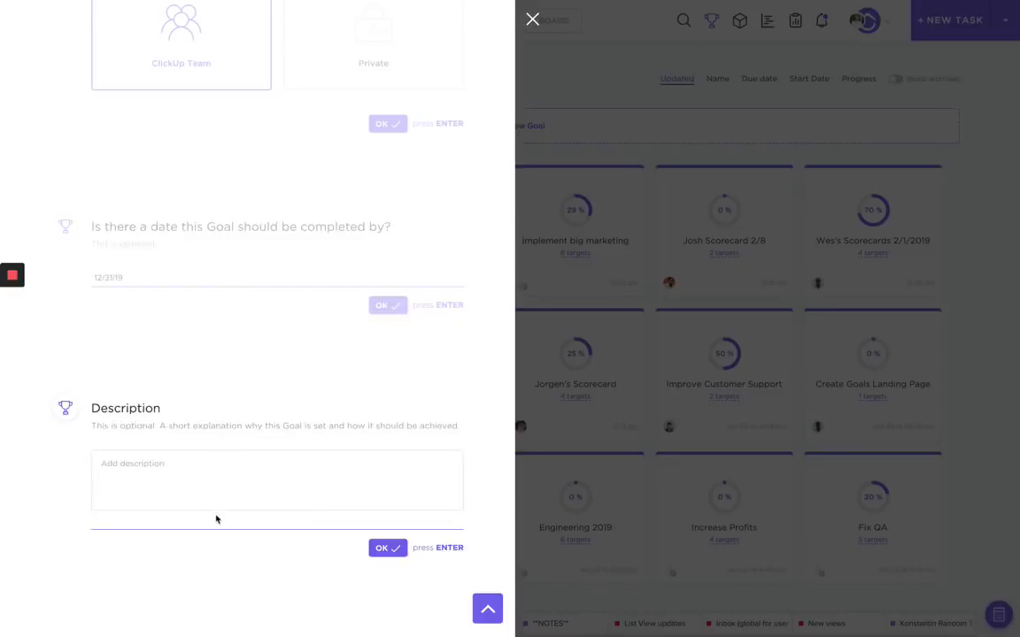
# Add a bulleted description (Marketing, Sales, General opterations) and create the goal.
pyautogui.click(306, 483)
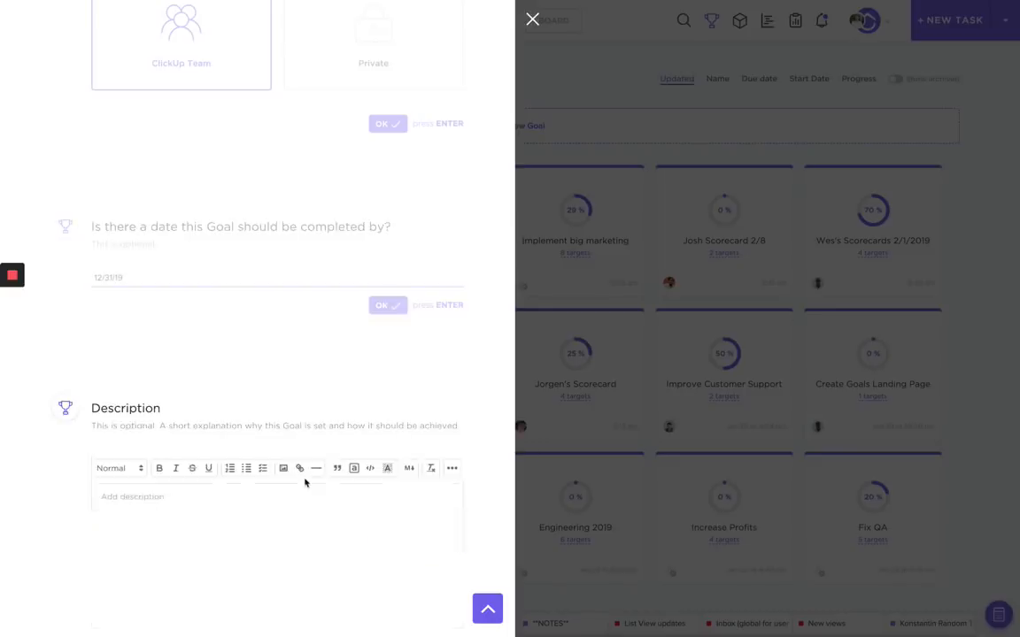
pyautogui.write('- Marketi')
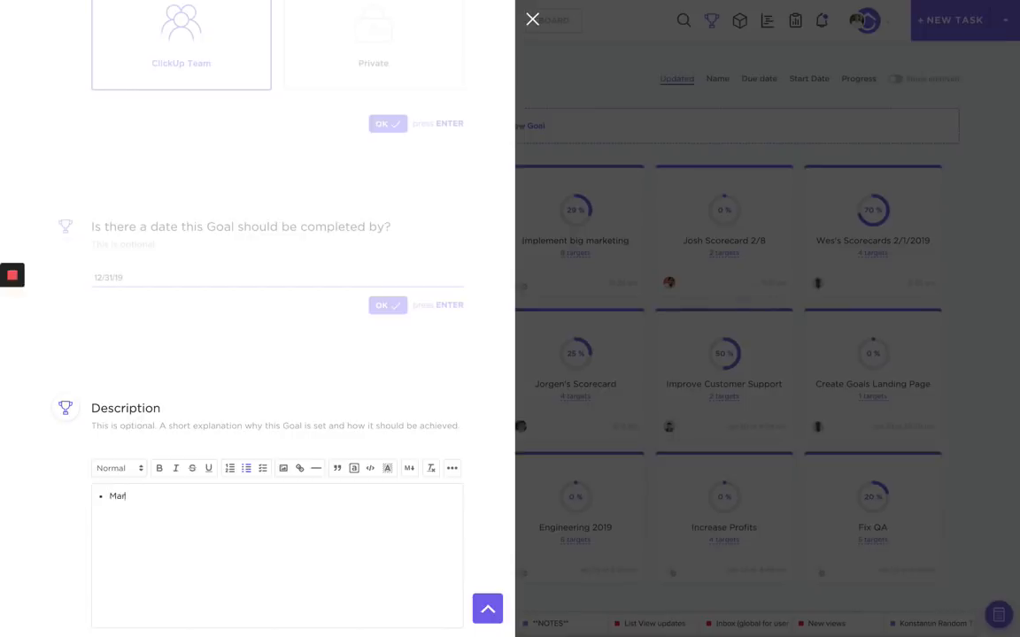
pyautogui.write('ng')
pyautogui.press('Return')
pyautogui.write('Sales')
pyautogui.press('Return')
pyautogui.write('General opt')
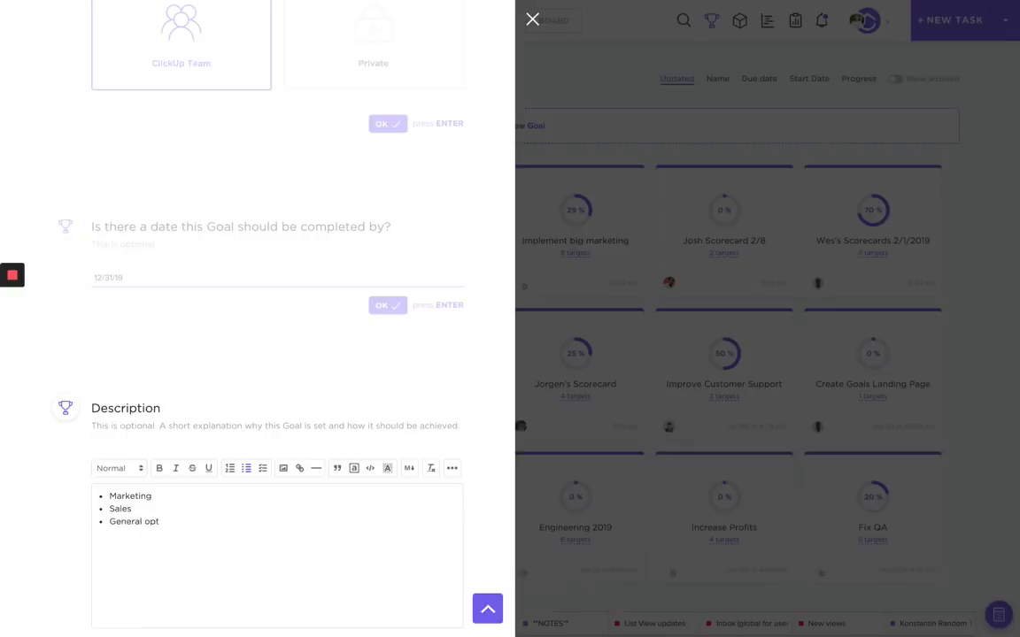
pyautogui.press('BackSpace')
pyautogui.write('erations')
pyautogui.click(473, 428)
pyautogui.scroll(-2, 451, 529)
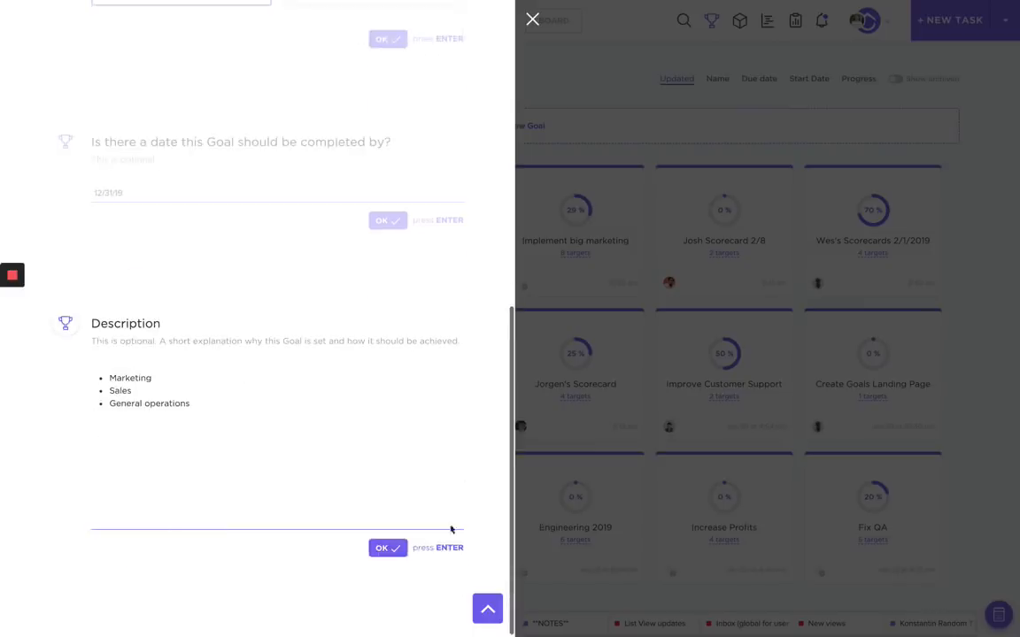
pyautogui.click(407, 549)
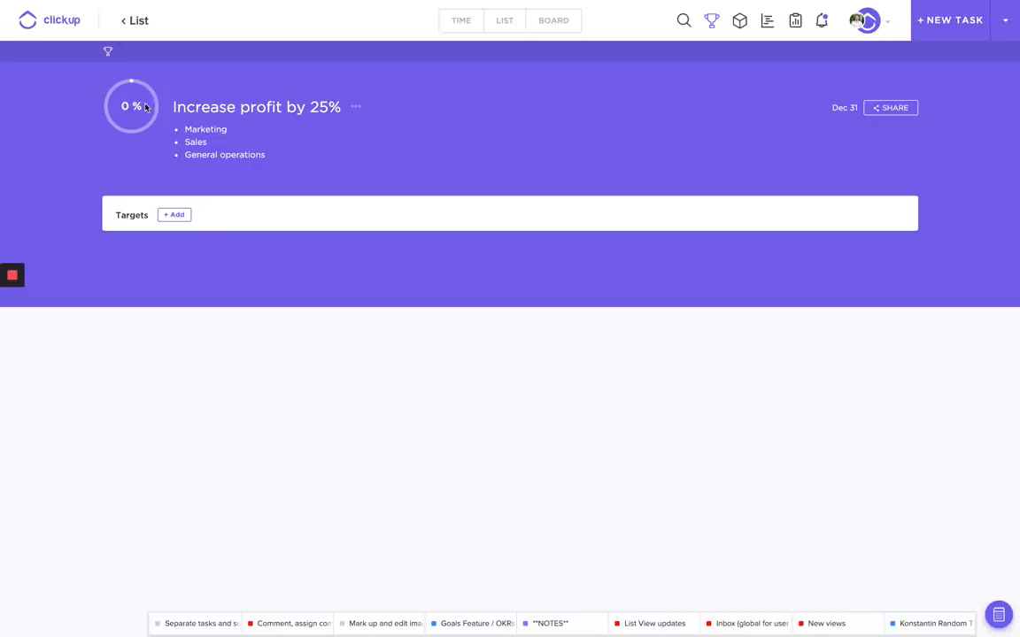
# Open a new target form on the Increase profit by 25% goal.
pyautogui.click(175, 215)
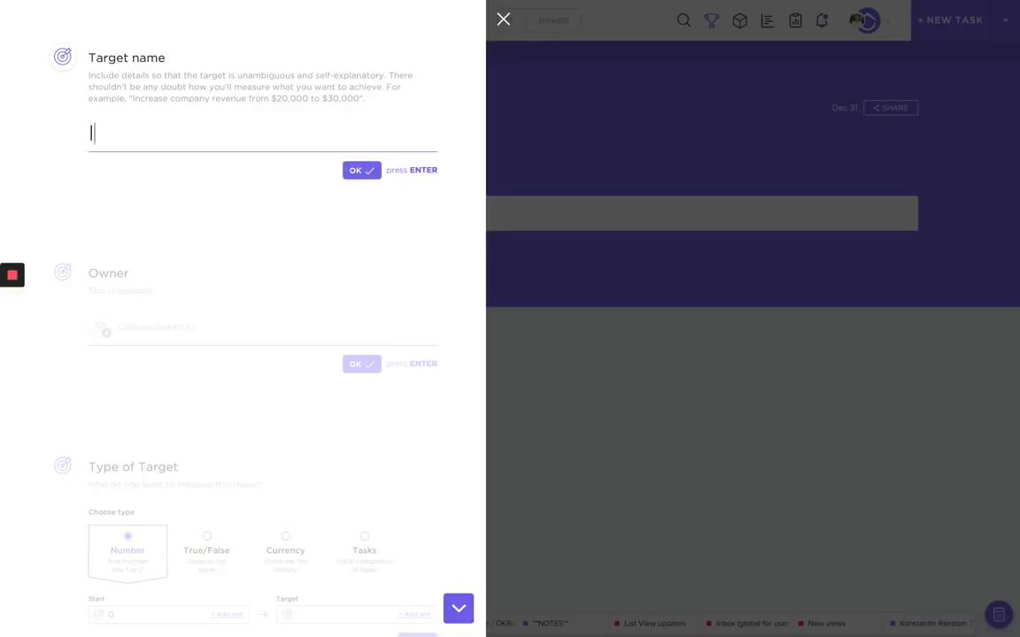
# Add an ownerless Currency target 'Increase marketing spend by $50k/month' from 25000 to 50000.
pyautogui.write('Increase marketing ')
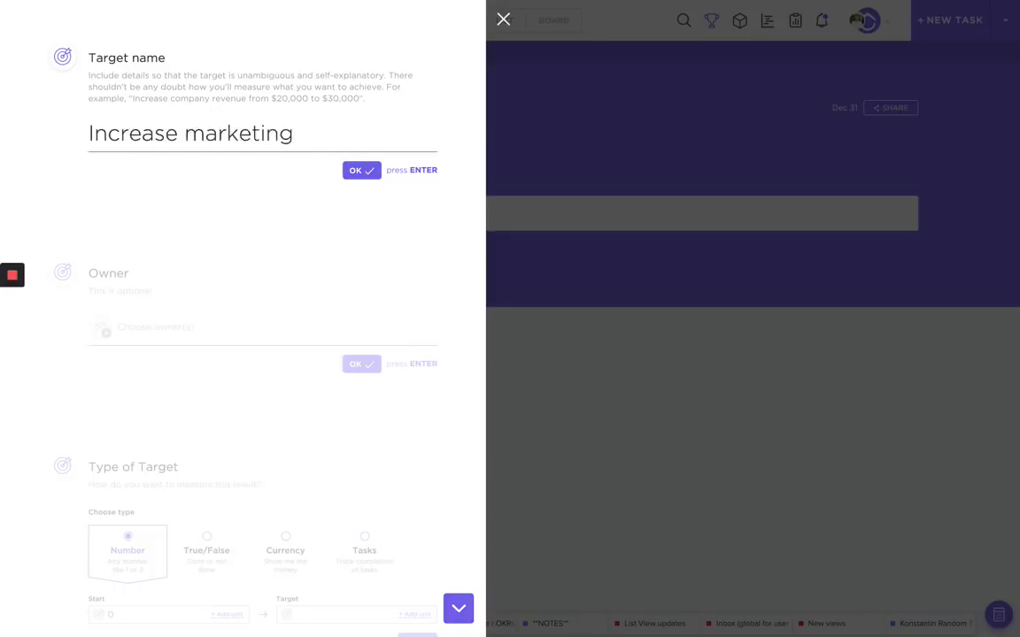
pyautogui.write('spend b')
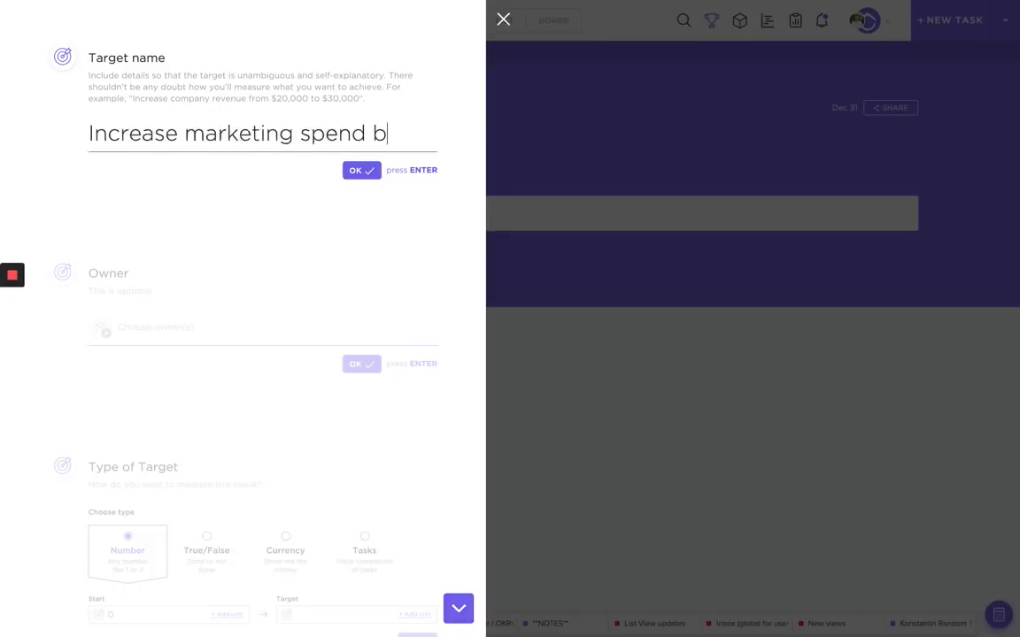
pyautogui.write('y $50k')
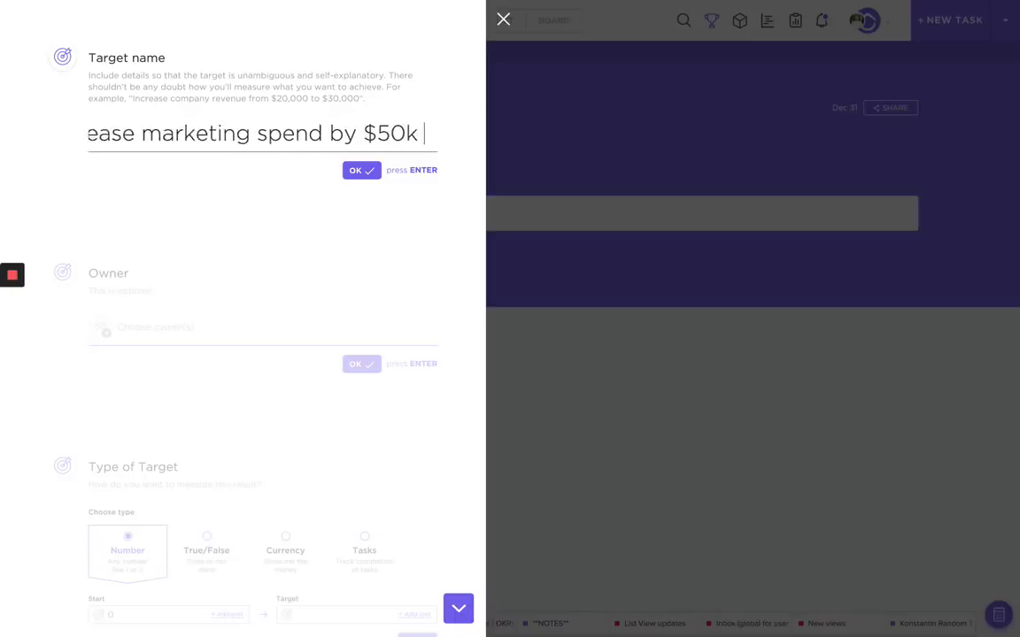
pyautogui.write('/month')
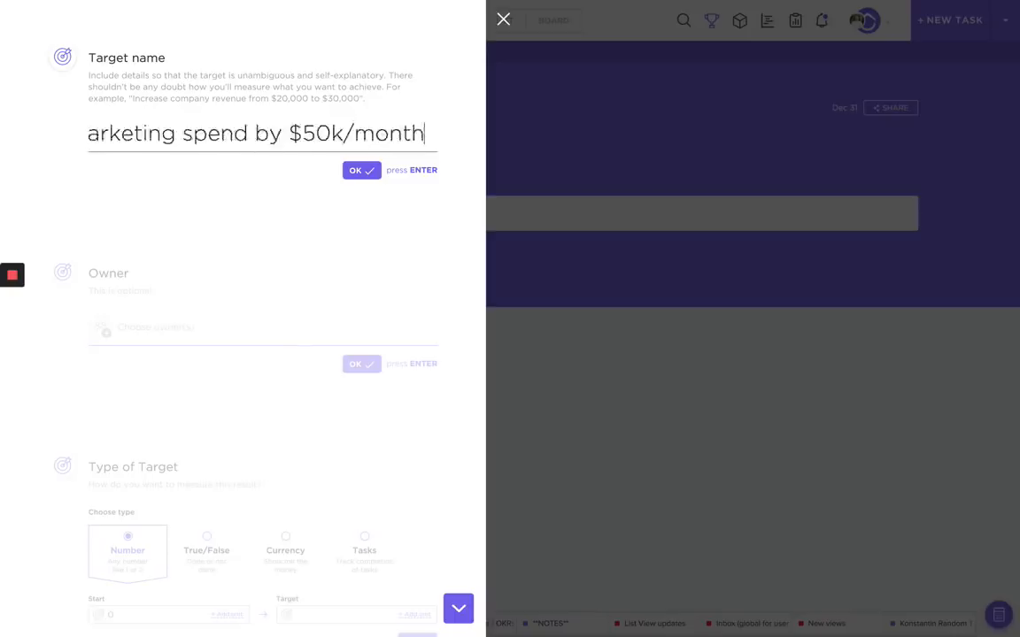
pyautogui.click(362, 170)
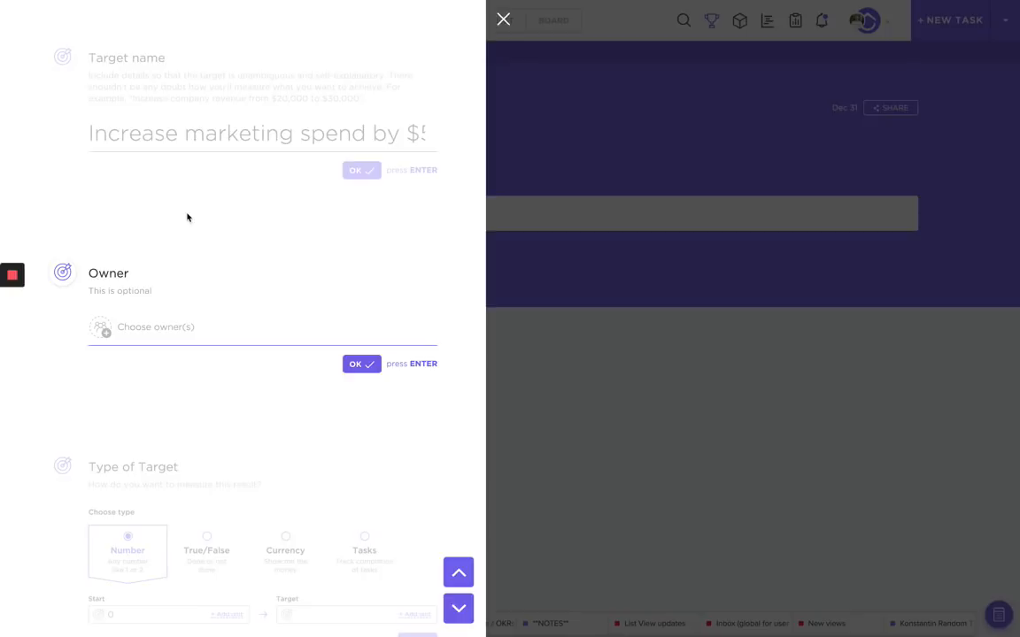
pyautogui.click(360, 366)
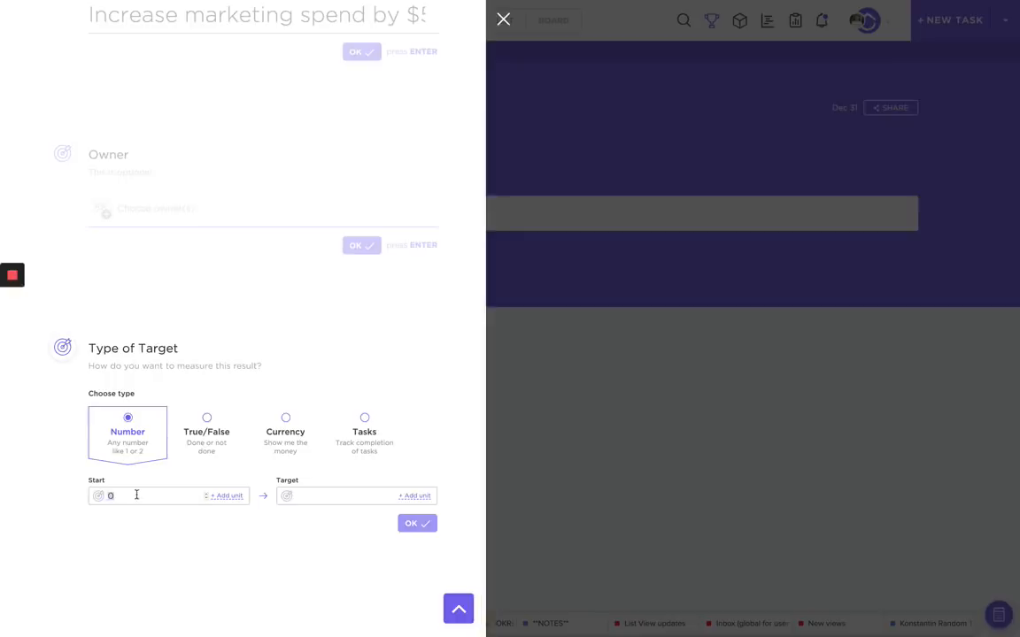
pyautogui.write('25000')
pyautogui.click(203, 519)
pyautogui.click(298, 440)
pyautogui.click(148, 495)
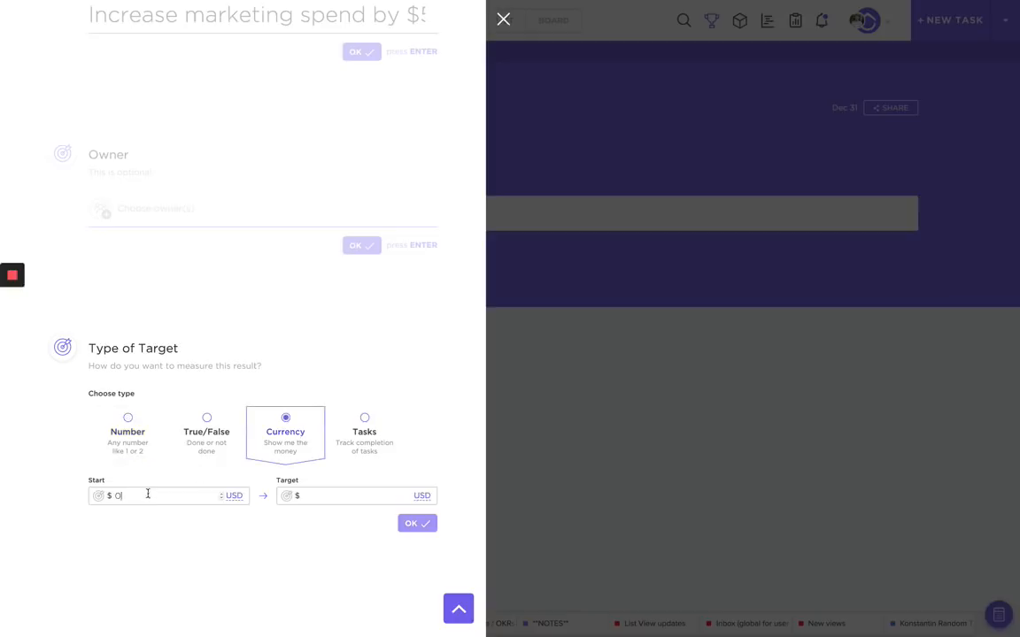
pyautogui.write('25000')
pyautogui.click(315, 496)
pyautogui.write('50000')
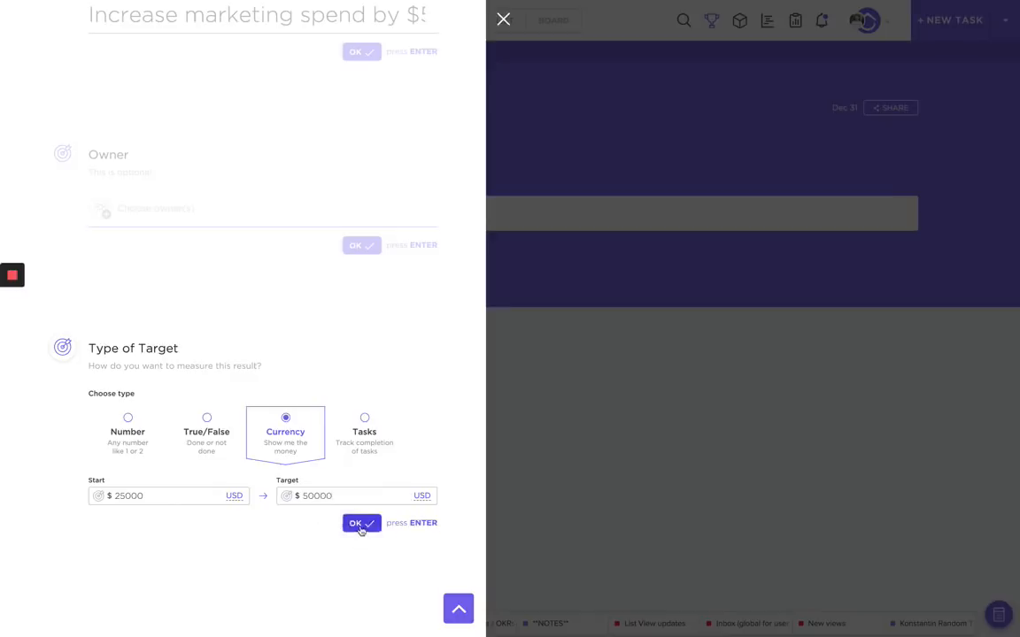
pyautogui.click(358, 524)
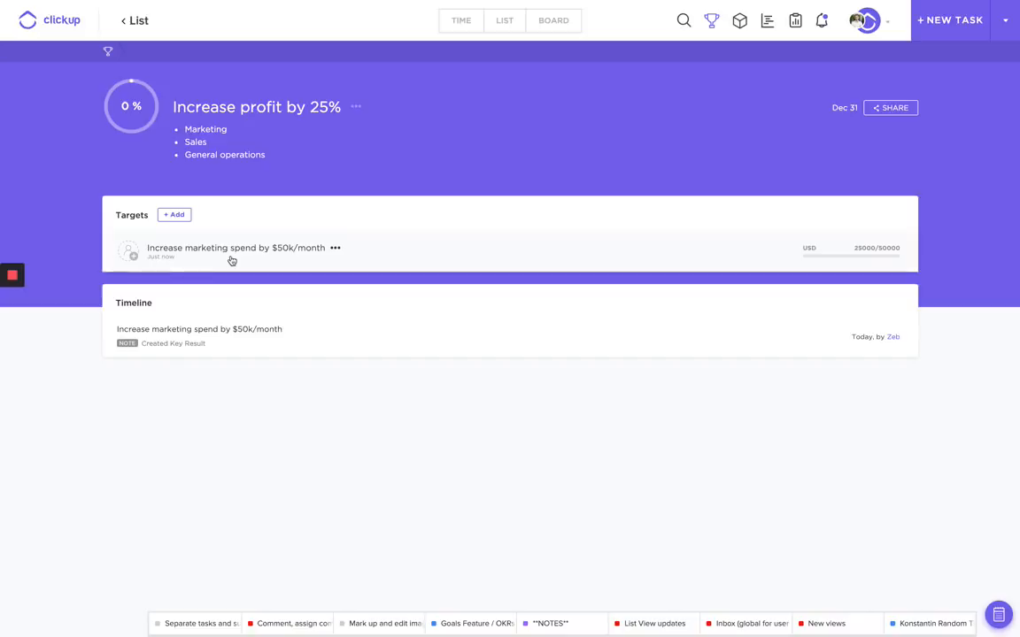
# Start a target named 'Increase enterprise sales by $75k mrr' and assign it an owner.
pyautogui.click(173, 215)
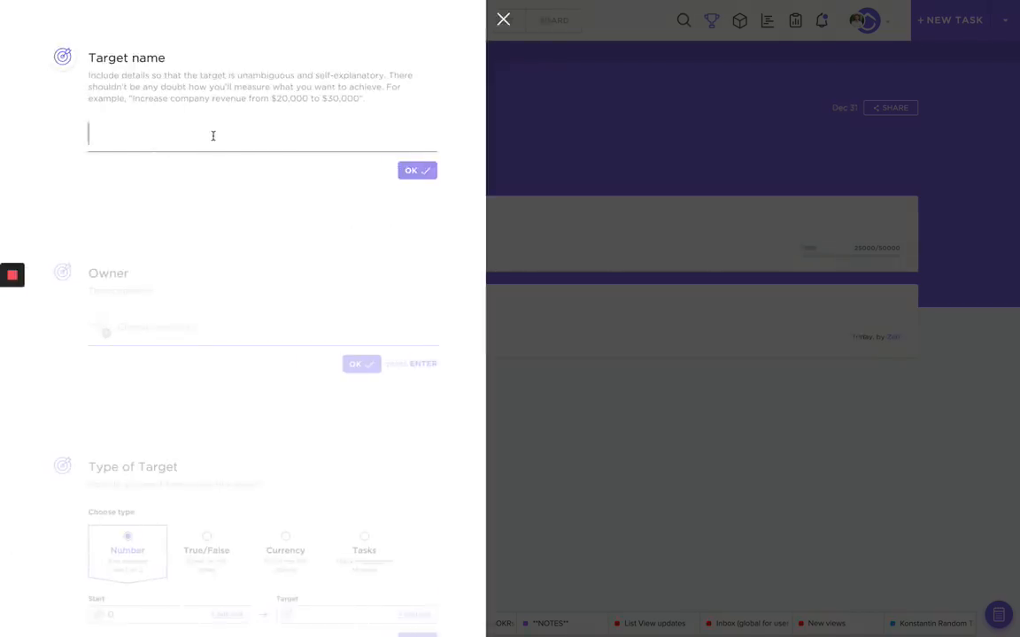
pyautogui.write('Increase enterprise')
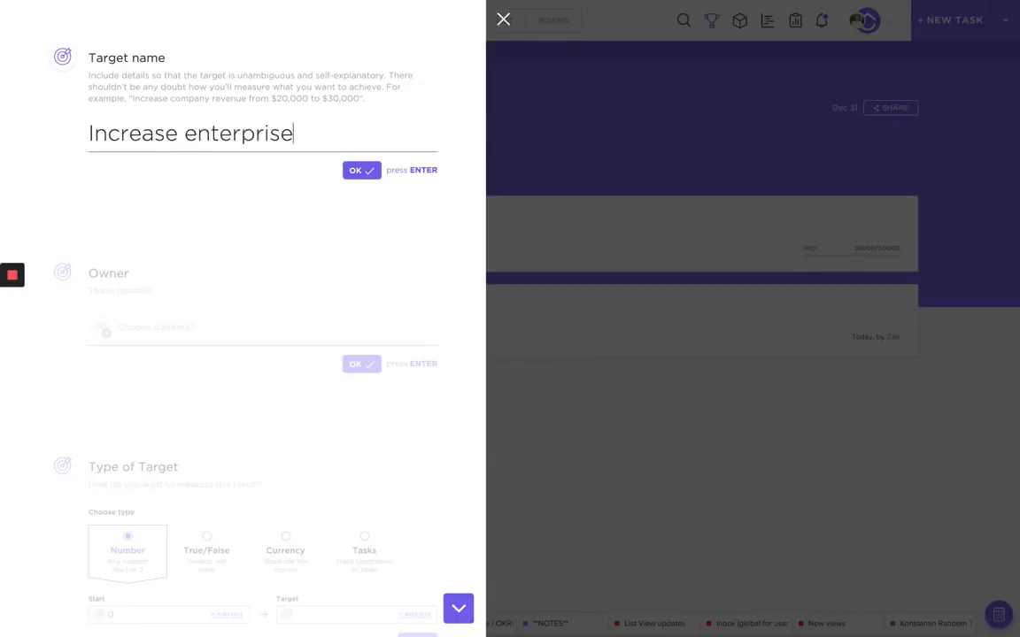
pyautogui.write(' sales by $')
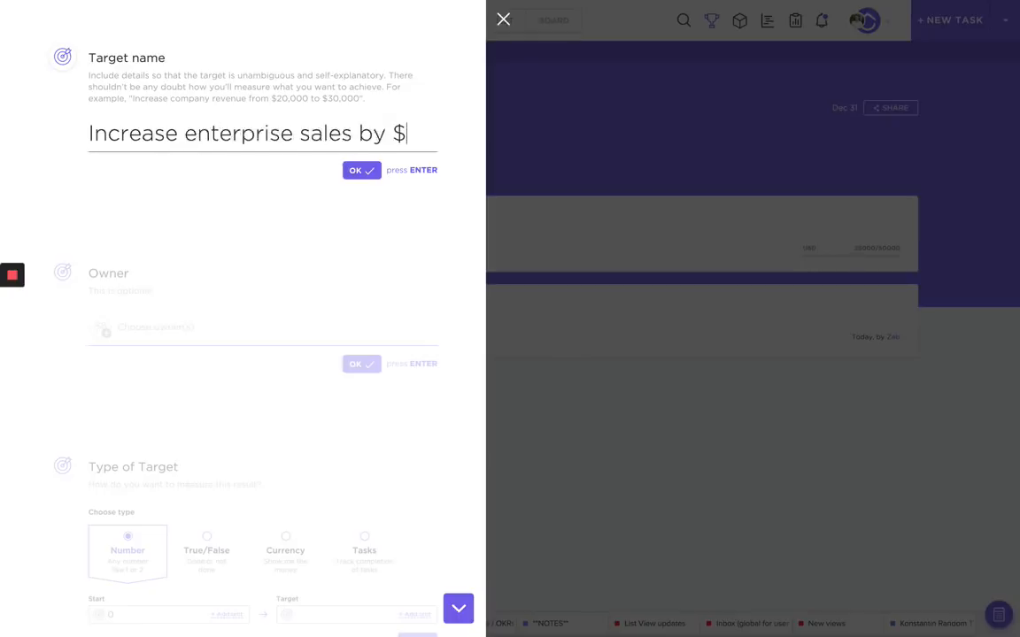
pyautogui.write('75k mrr')
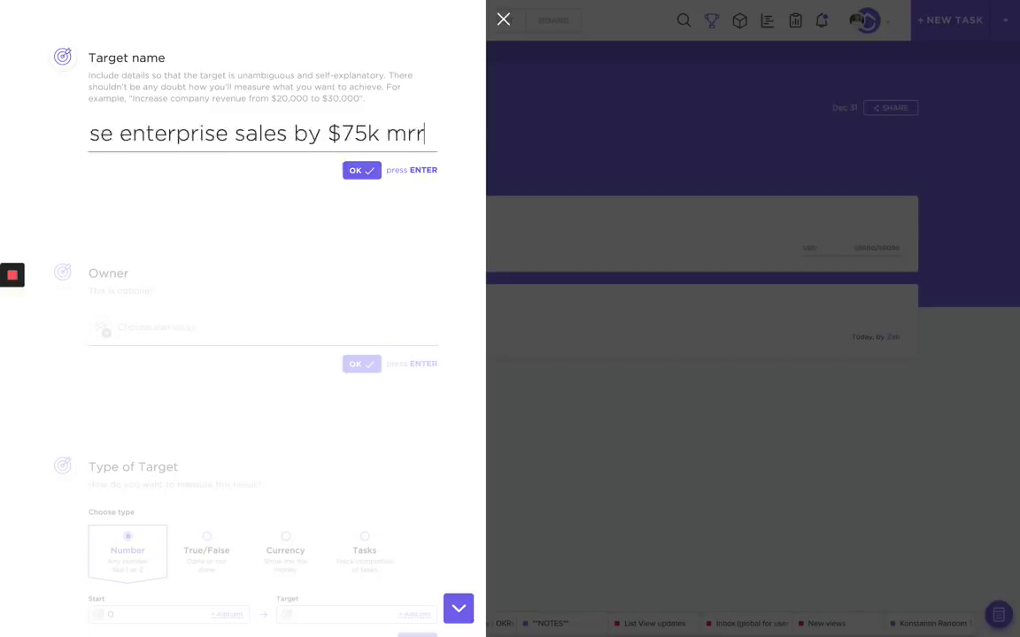
pyautogui.press('Return')
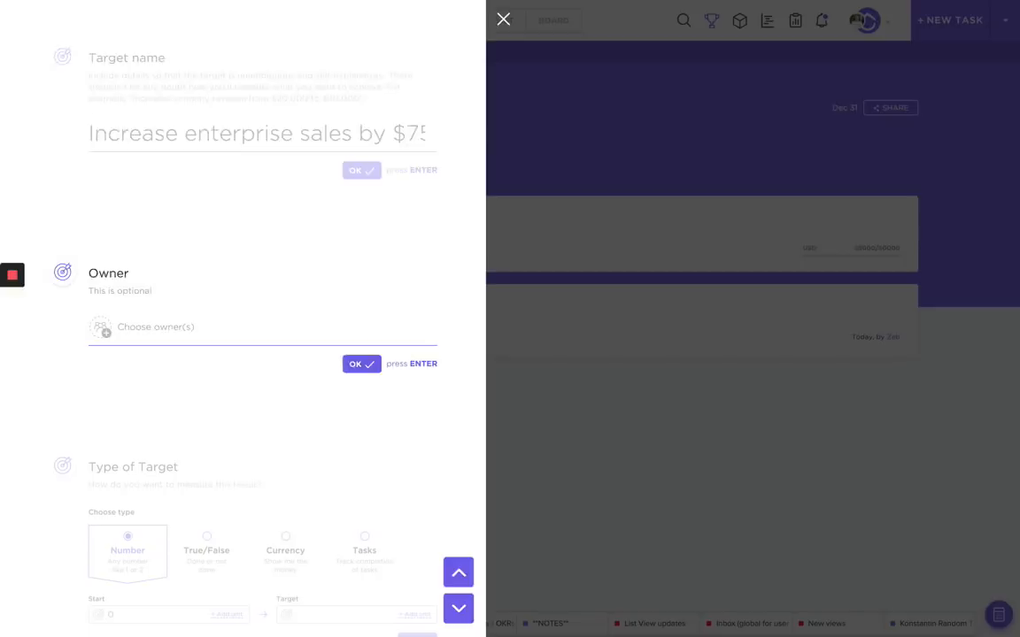
pyautogui.click(210, 337)
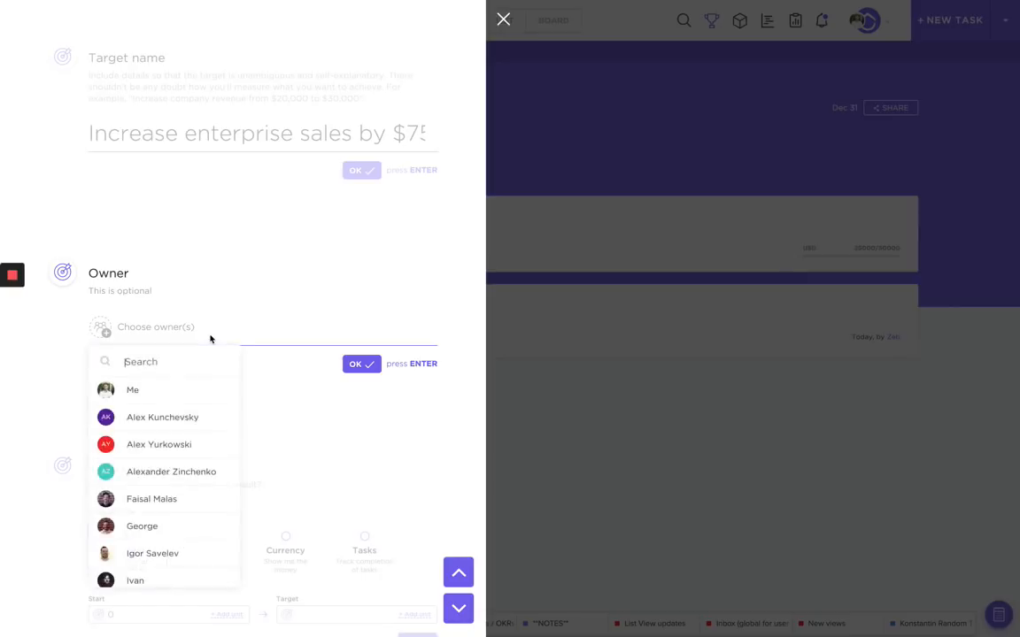
pyautogui.write('g')
pyautogui.press('Return')
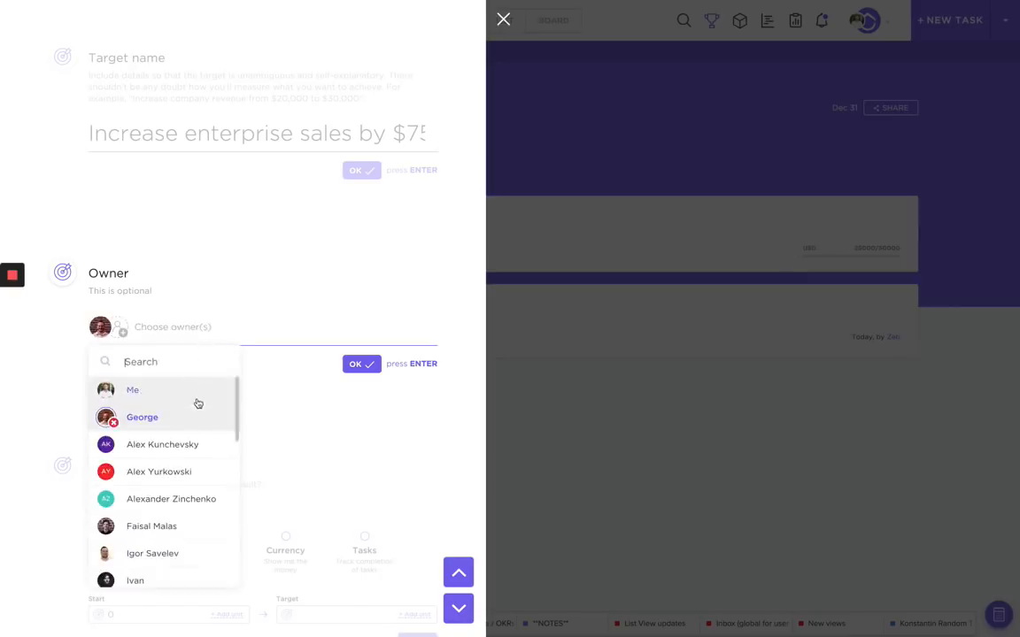
pyautogui.click(371, 364)
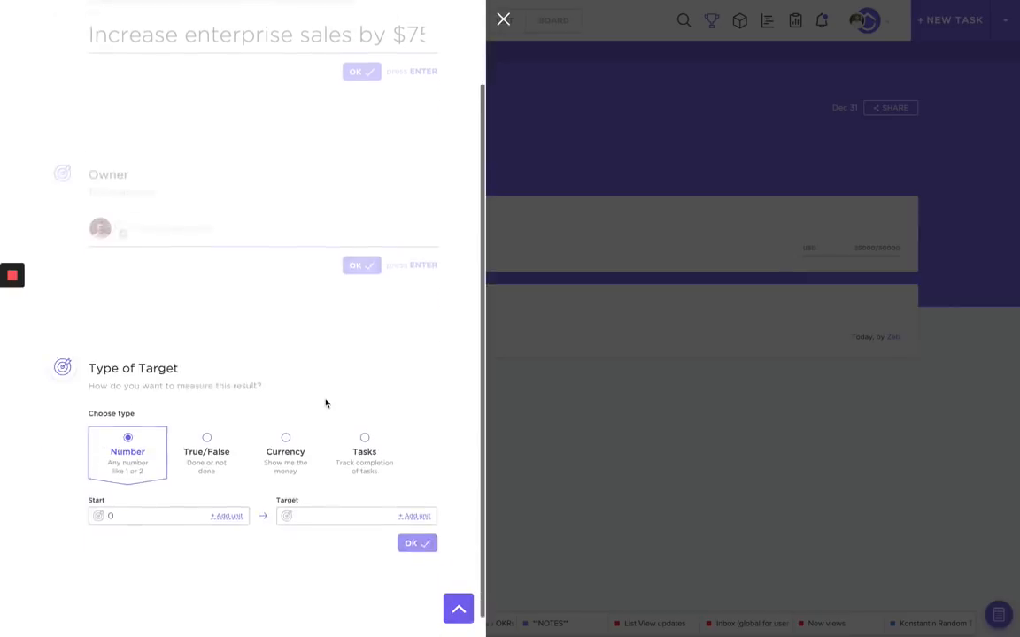
# Measure the enterprise sales target in currency, starting at 25 with target 75000, and save it.
pyautogui.click(286, 447)
pyautogui.click(155, 500)
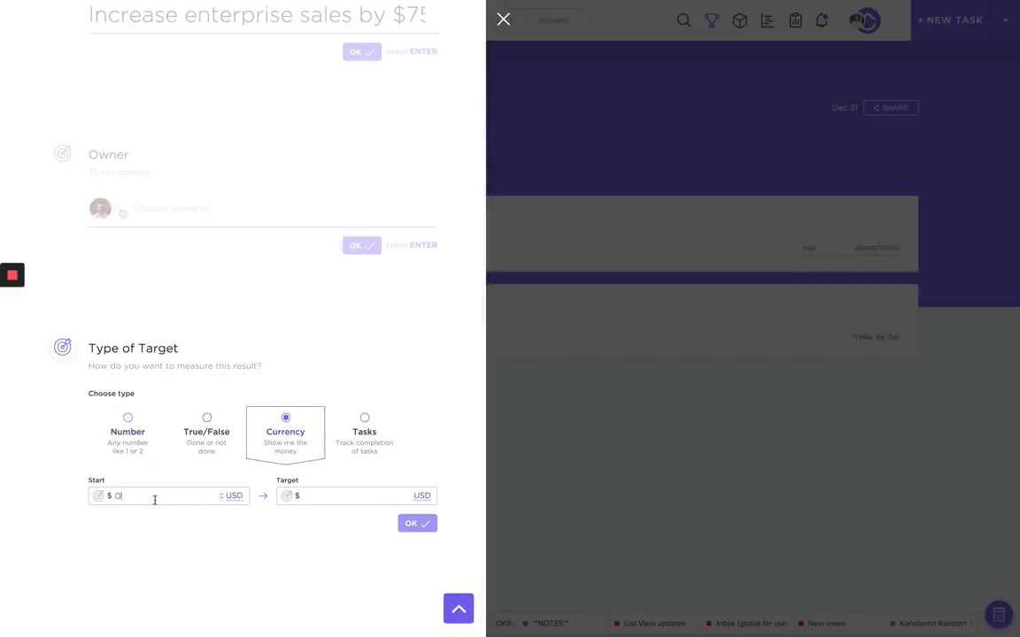
pyautogui.press('BackSpace')
pyautogui.write('25')
pyautogui.click(330, 495)
pyautogui.write('75000')
pyautogui.click(414, 524)
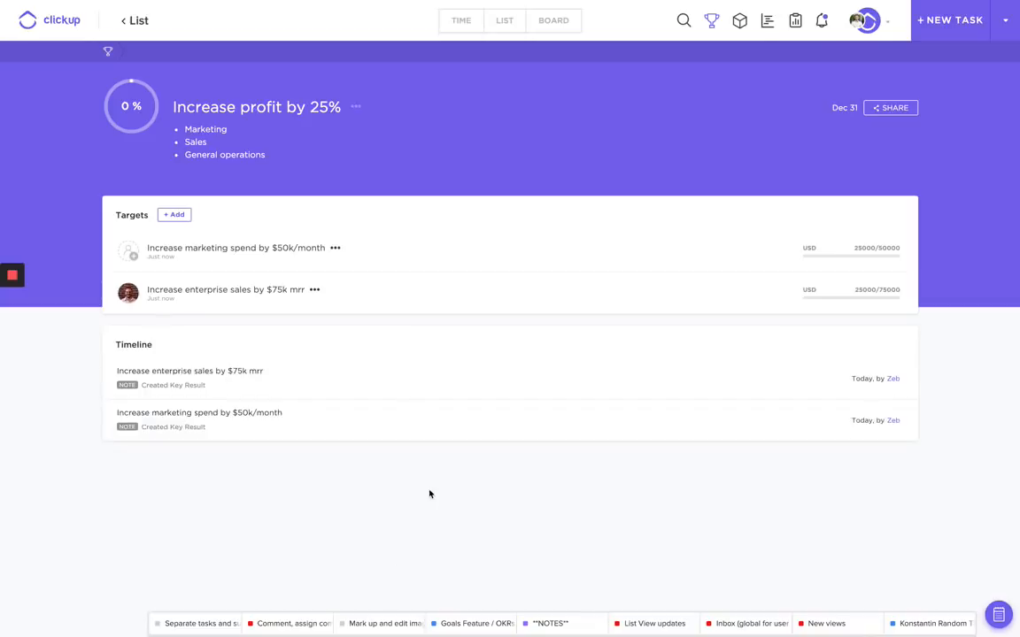
pyautogui.click(174, 215)
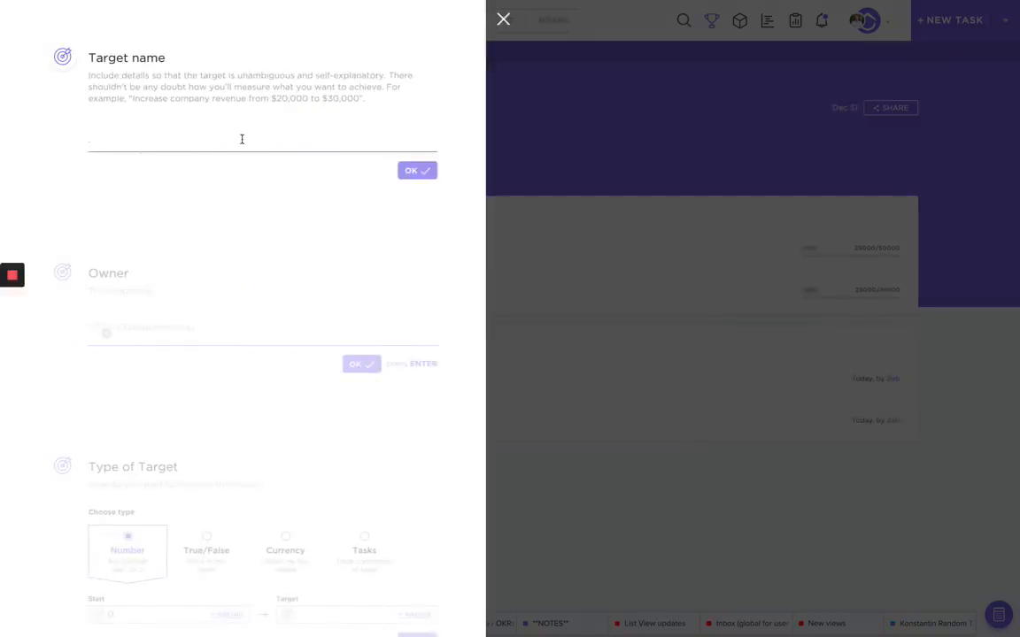
# Name the third target 'Improve efficiency' and assign it an owner.
pyautogui.write('IMpro')
pyautogui.press('BackSpace')
pyautogui.press('BackSpace')
pyautogui.press('BackSpace')
pyautogui.press('BackSpace')
pyautogui.press('BackSpace')
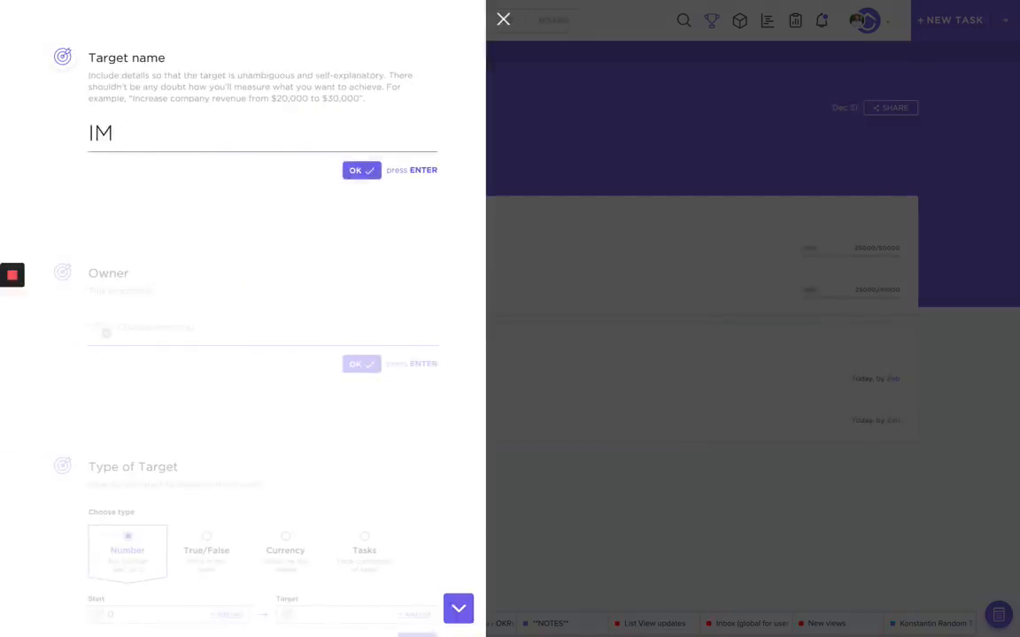
pyautogui.write('Improve')
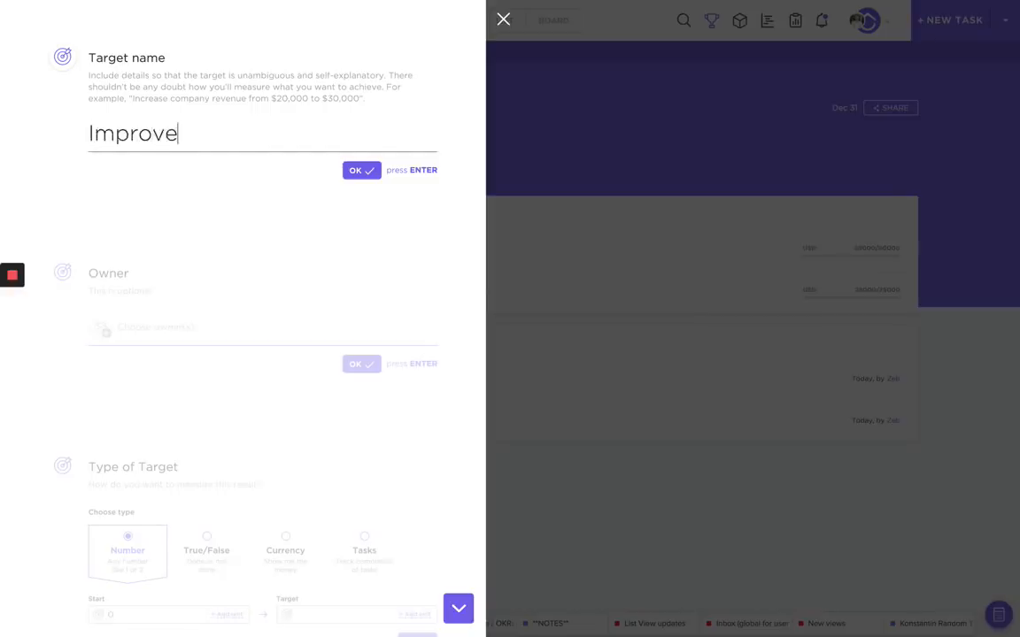
pyautogui.write(' efficiency')
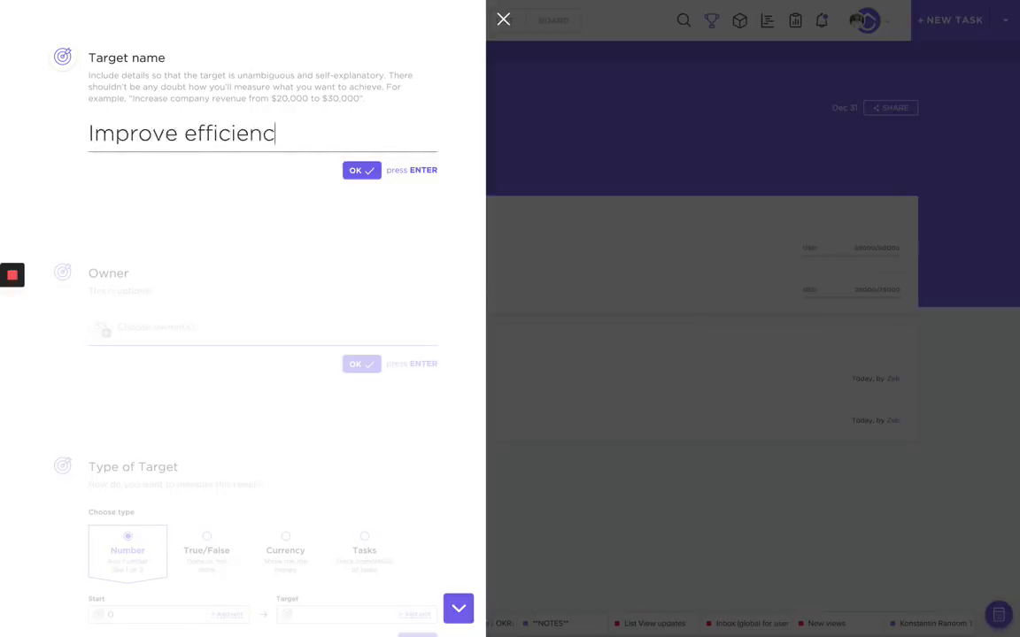
pyautogui.press('Return')
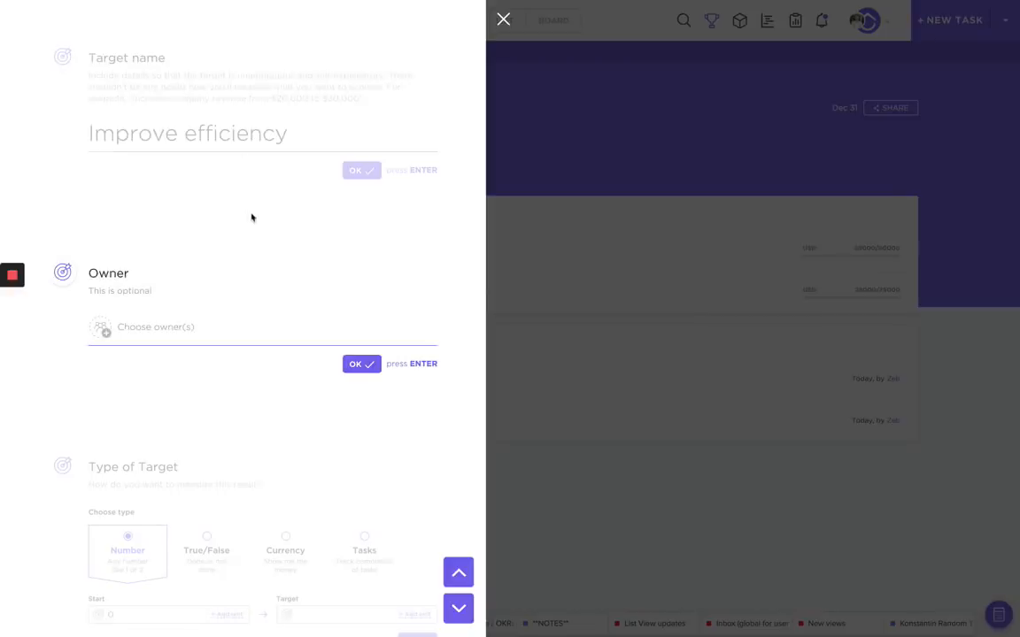
pyautogui.click(223, 329)
pyautogui.write('wes')
pyautogui.press('Return')
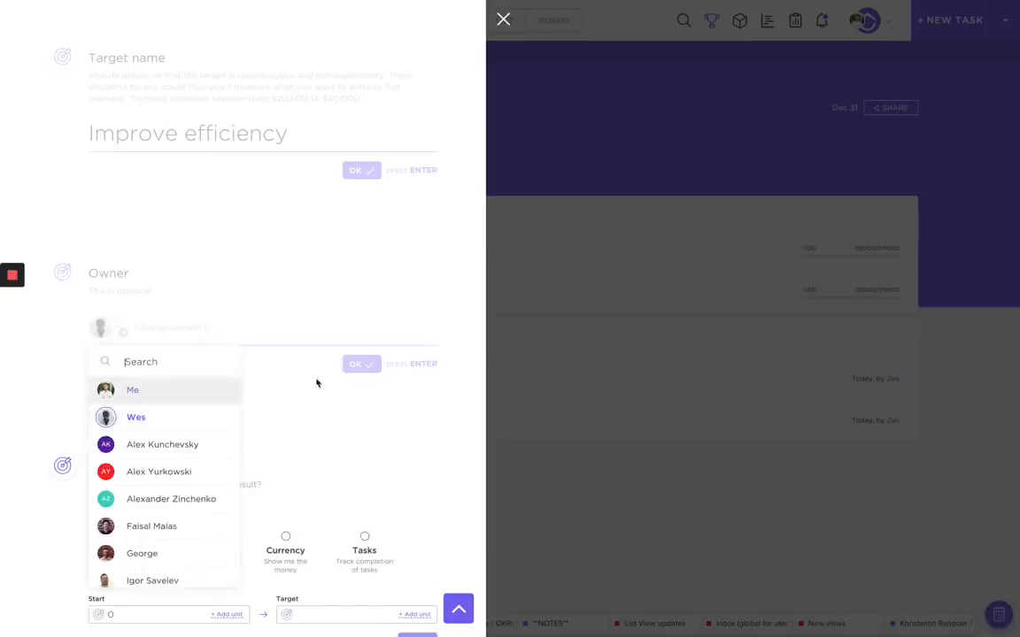
pyautogui.click(298, 401)
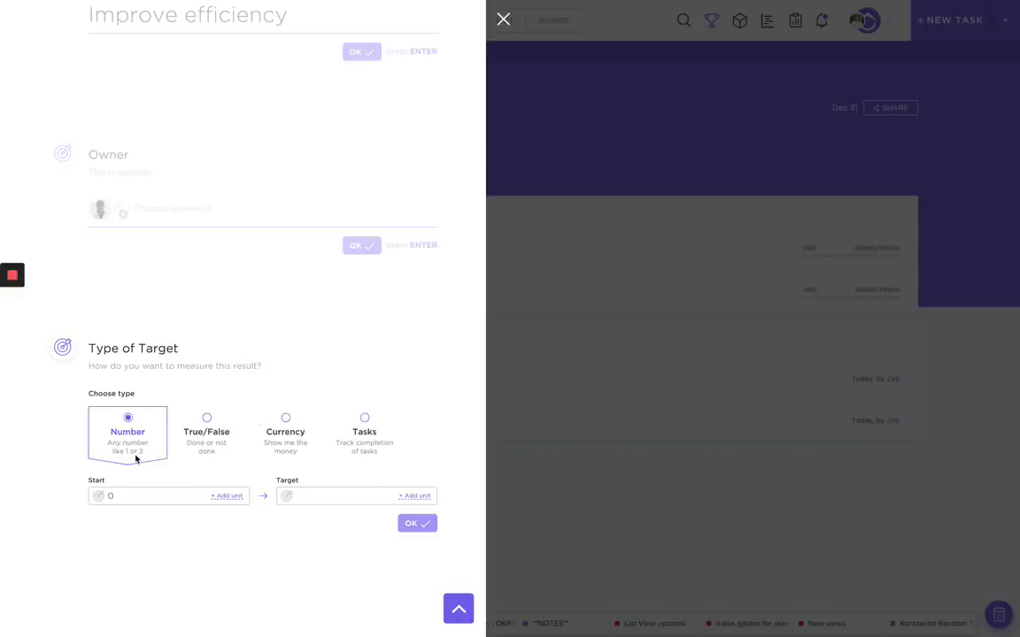
# Set the Improve efficiency target's measure type to Tasks.
pyautogui.click(207, 453)
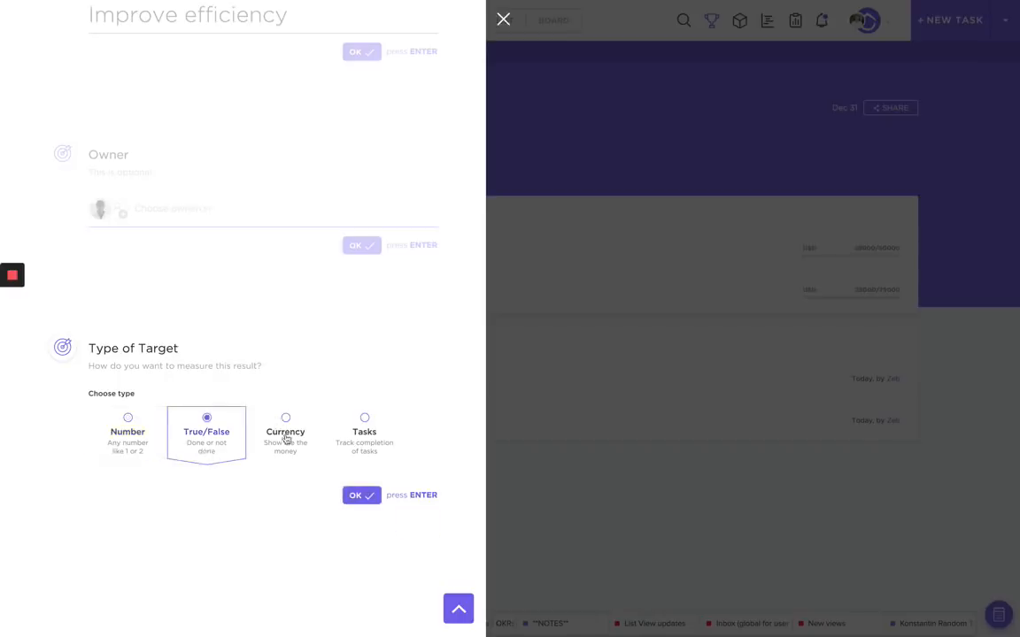
pyautogui.click(287, 439)
pyautogui.click(350, 444)
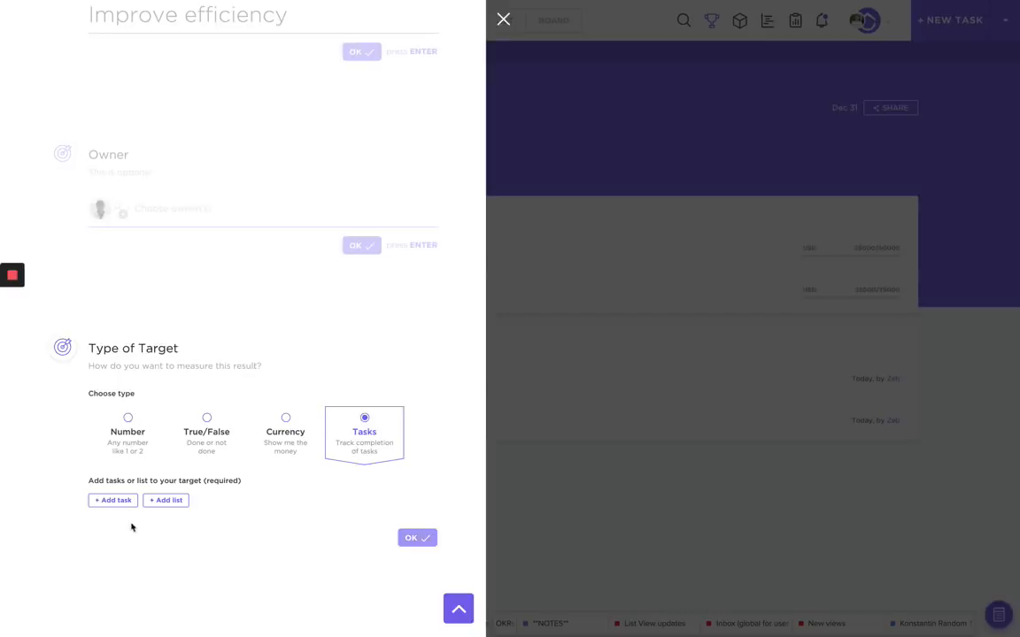
# Track the Build 1.57 list from the Sprints folder in this target.
pyautogui.click(167, 502)
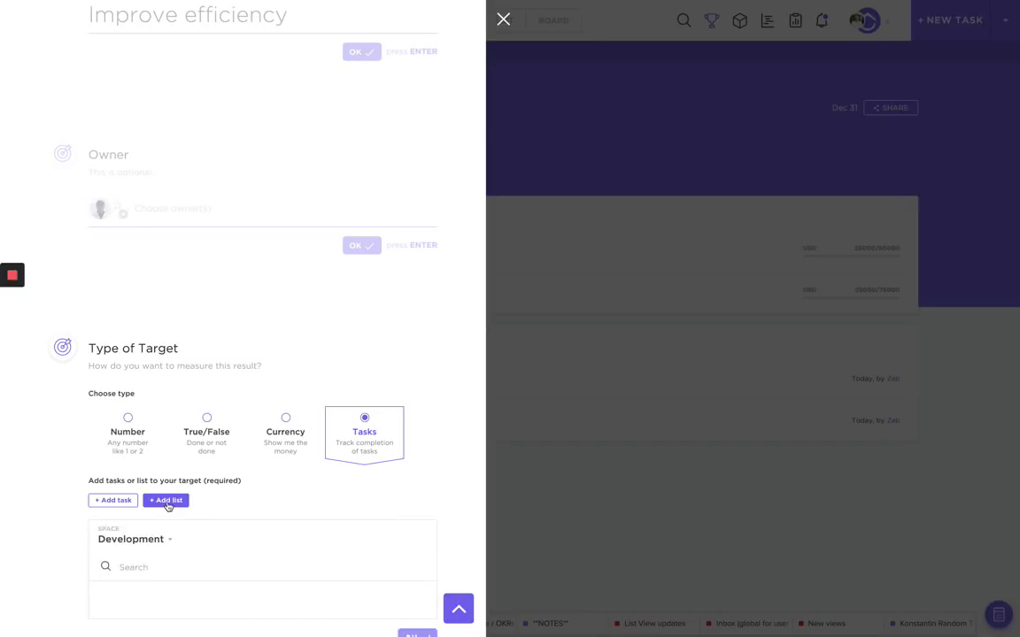
pyautogui.scroll(-1, 91, 442)
pyautogui.scroll(-1, 97, 452)
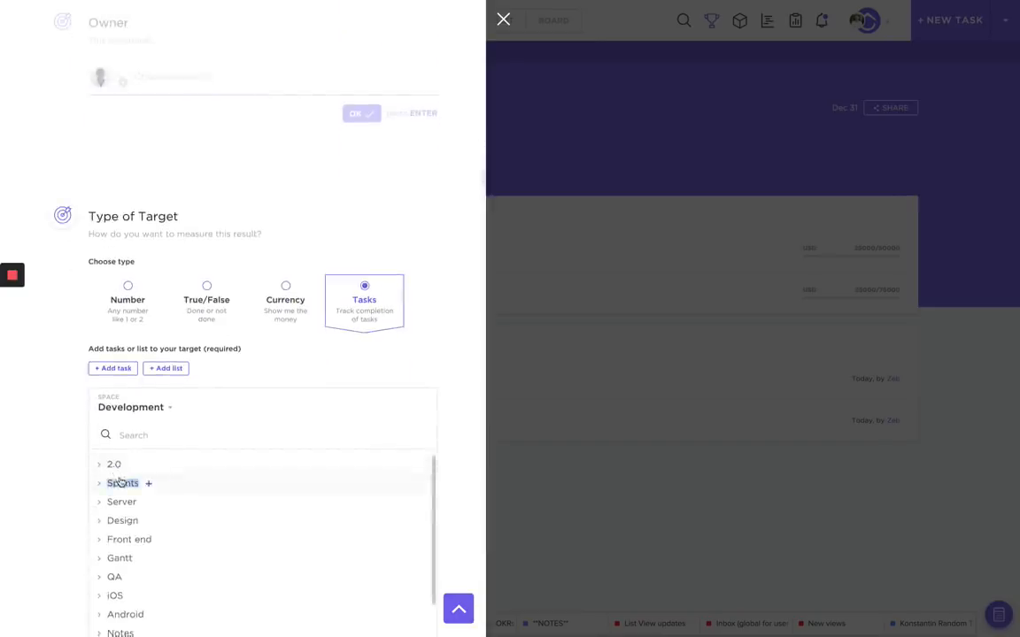
pyautogui.click(122, 483)
pyautogui.click(128, 523)
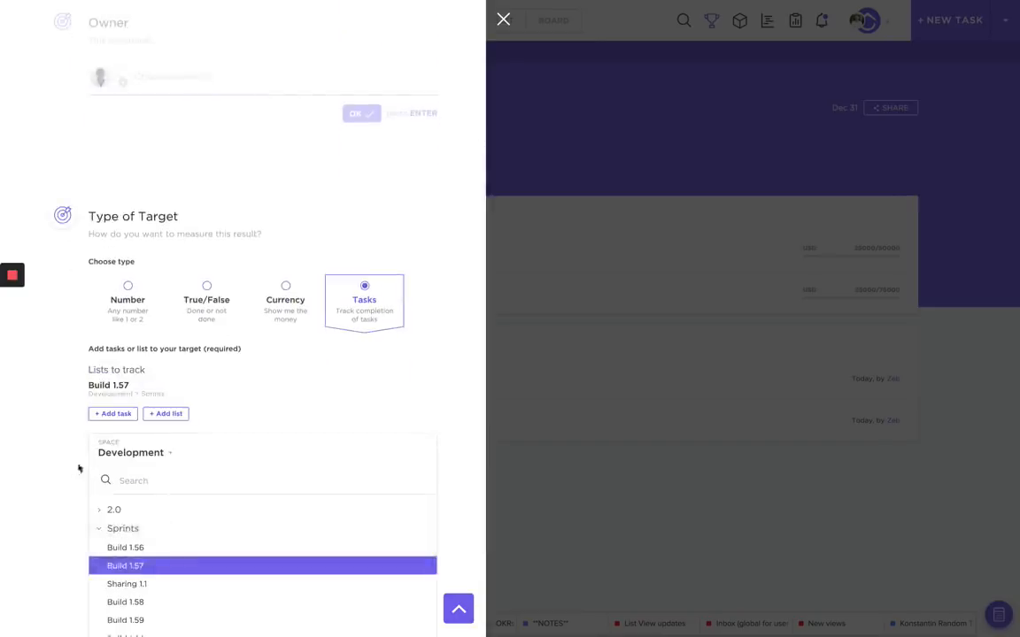
# Add the Public API task from Server > BETA and save the target.
pyautogui.click(112, 413)
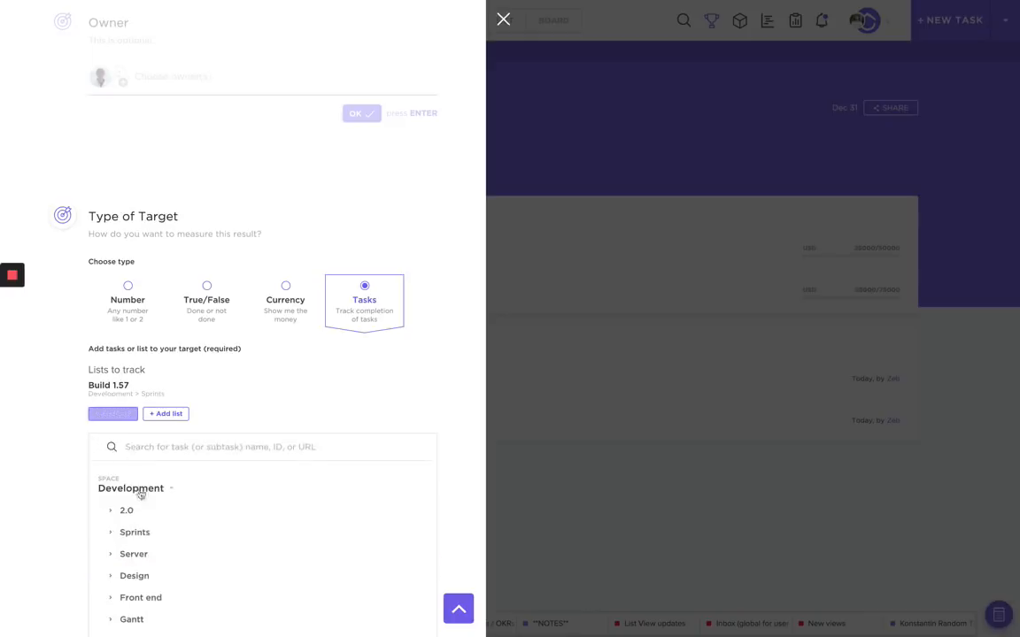
pyautogui.click(137, 555)
pyautogui.click(141, 574)
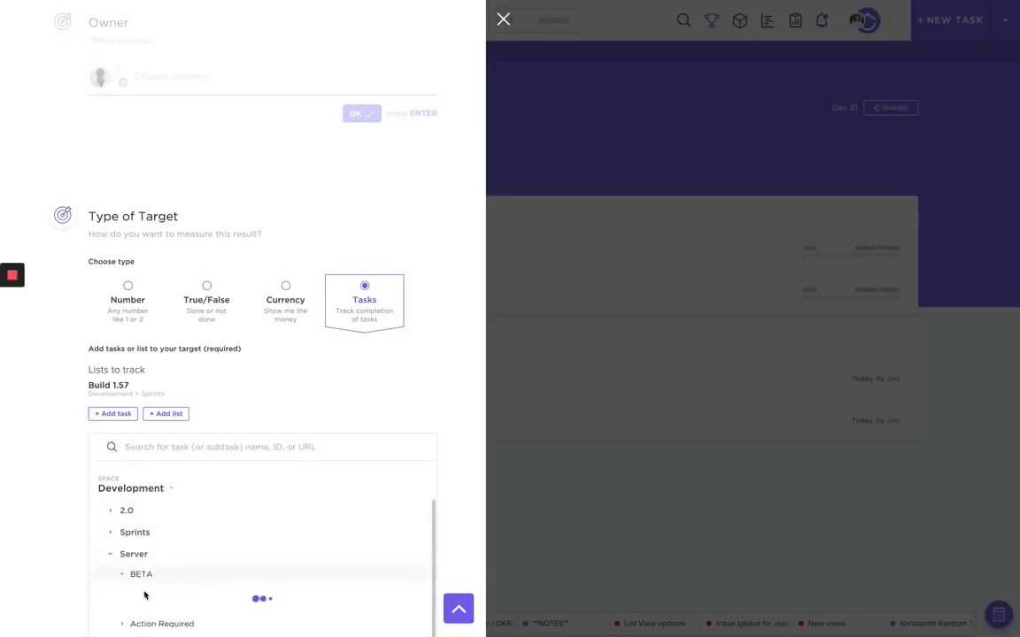
pyautogui.scroll(-1, 111, 578)
pyautogui.click(152, 555)
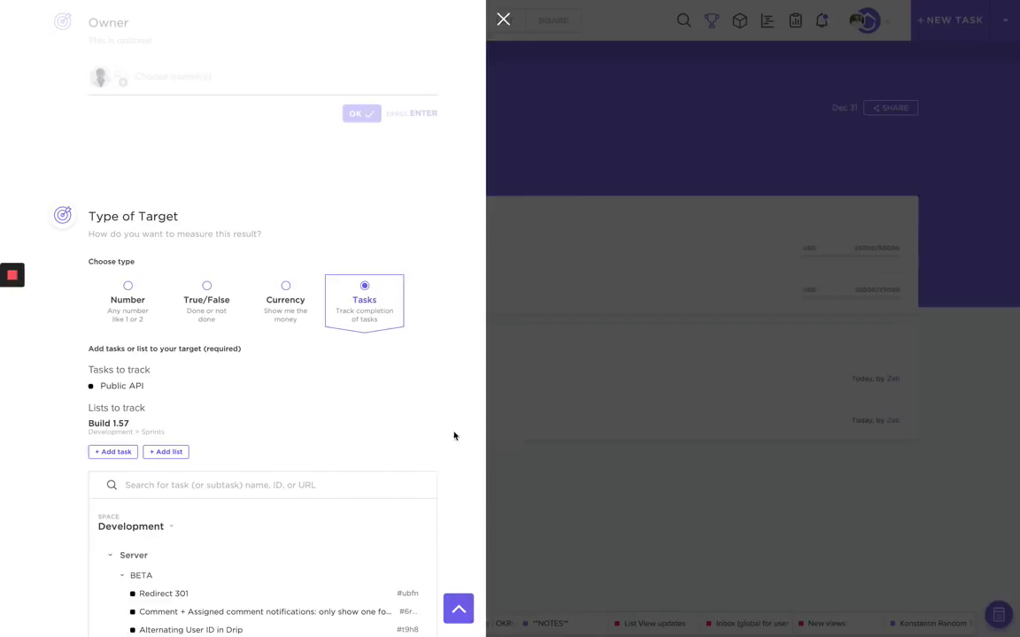
pyautogui.scroll(-3, 453, 437)
pyautogui.click(354, 549)
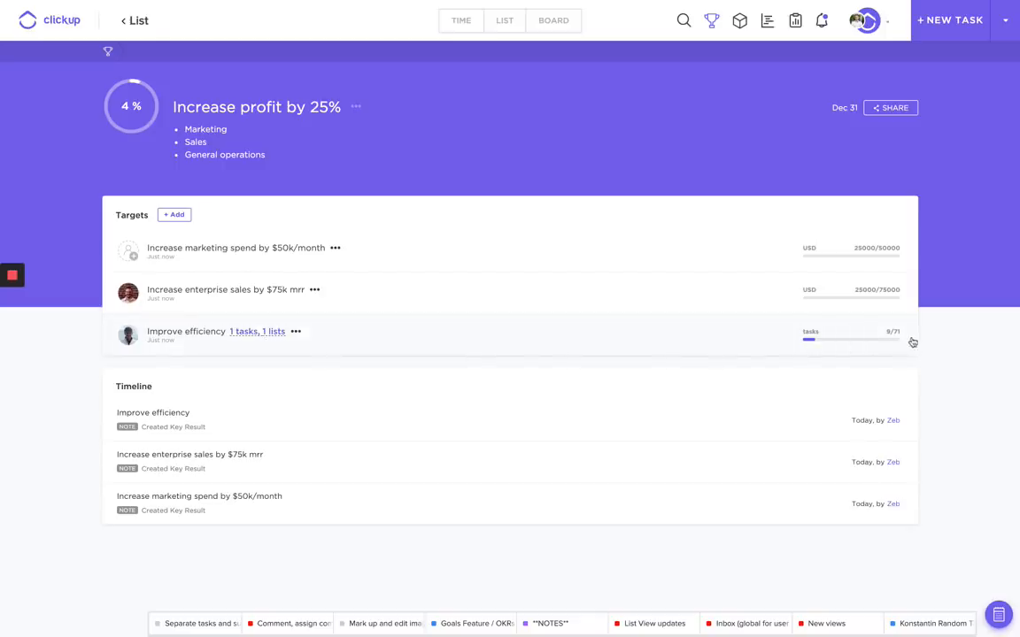
# Show Improve efficiency's tracked task and list, then open the enterprise sales progress update.
pyautogui.click(248, 336)
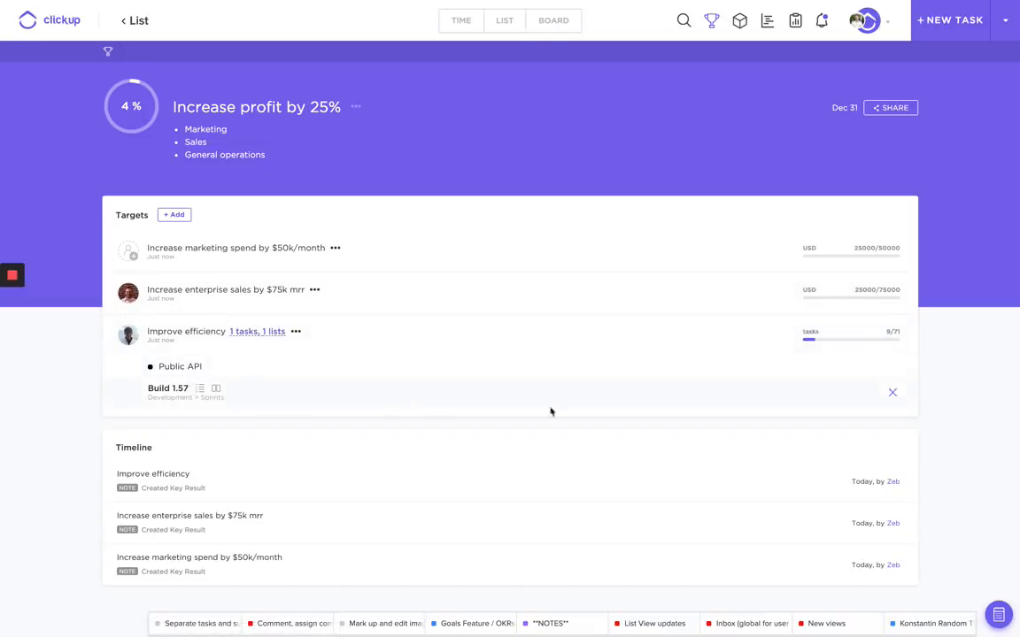
pyautogui.click(315, 292)
pyautogui.click(379, 297)
pyautogui.click(829, 297)
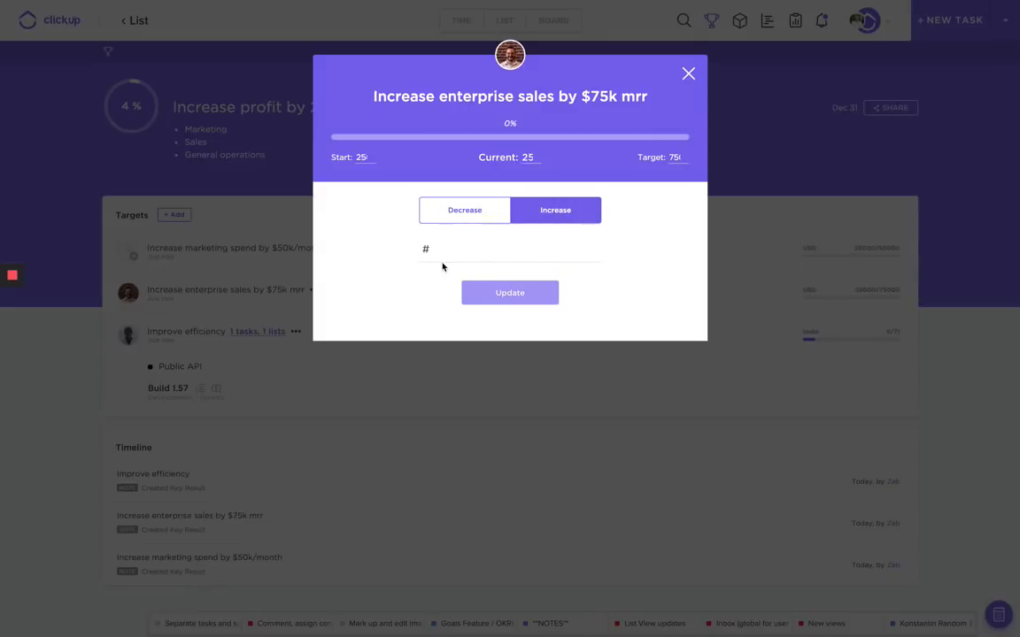
# Increase enterprise sales by 25000 with the note 'Few huge entetprise deals'.
pyautogui.click(519, 252)
pyautogui.write('2')
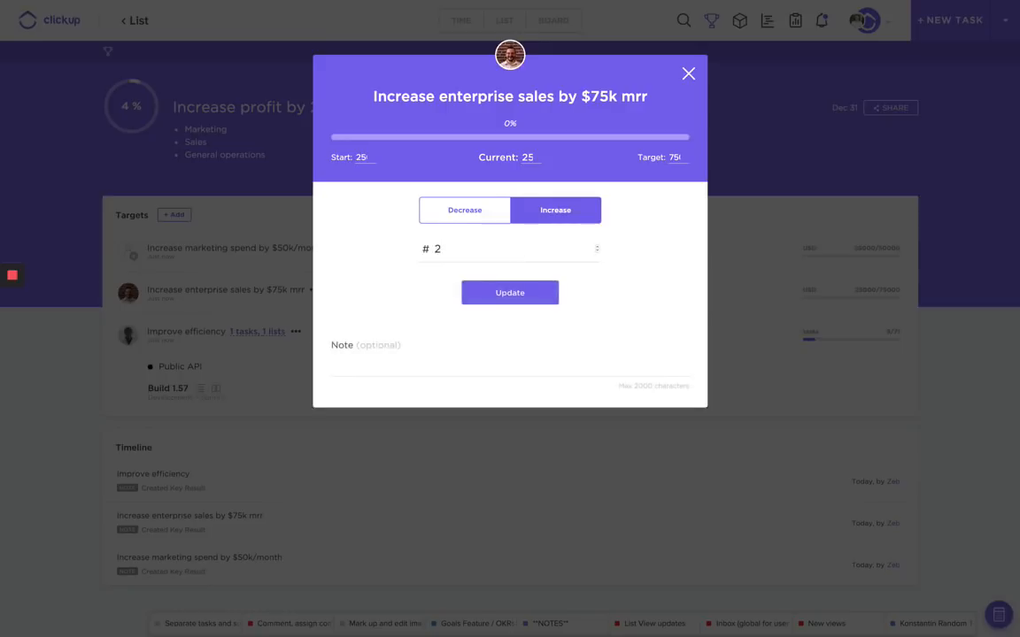
pyautogui.write('5000')
pyautogui.click(478, 360)
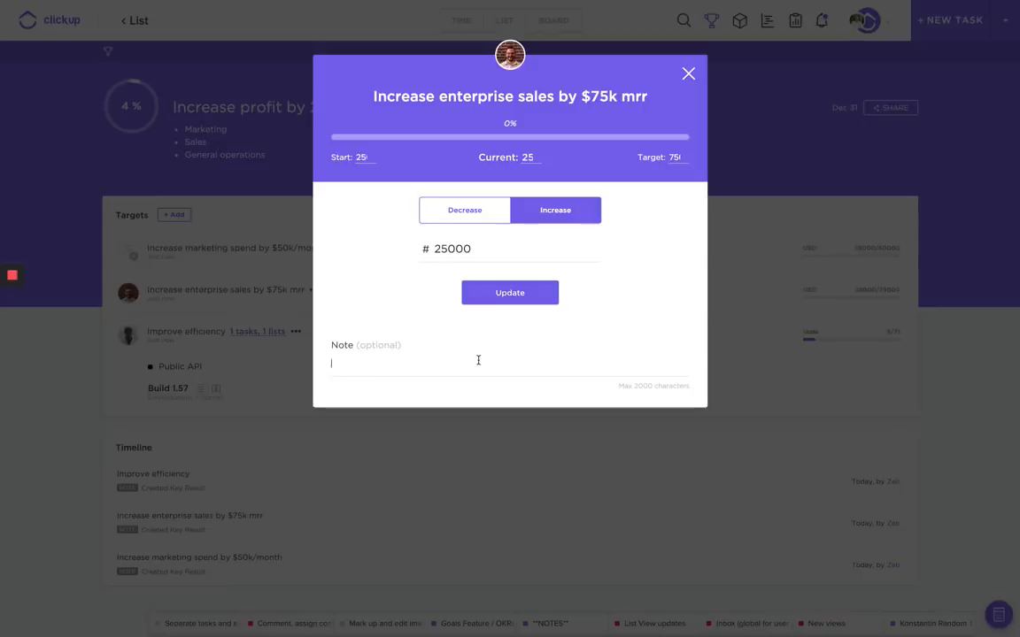
pyautogui.write('Few huge ent')
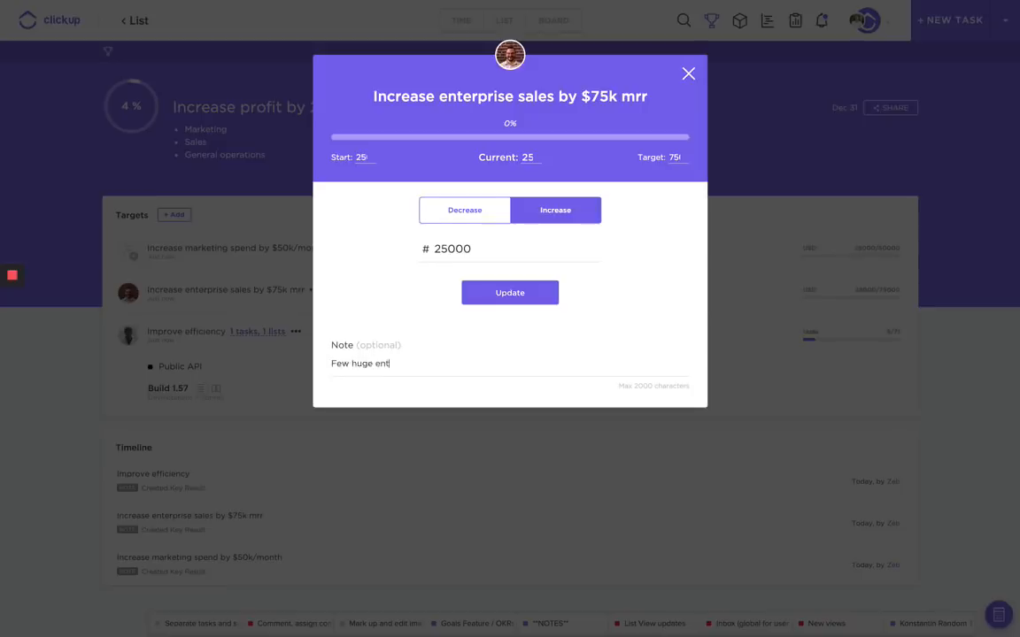
pyautogui.write('etprise deals')
pyautogui.click(501, 293)
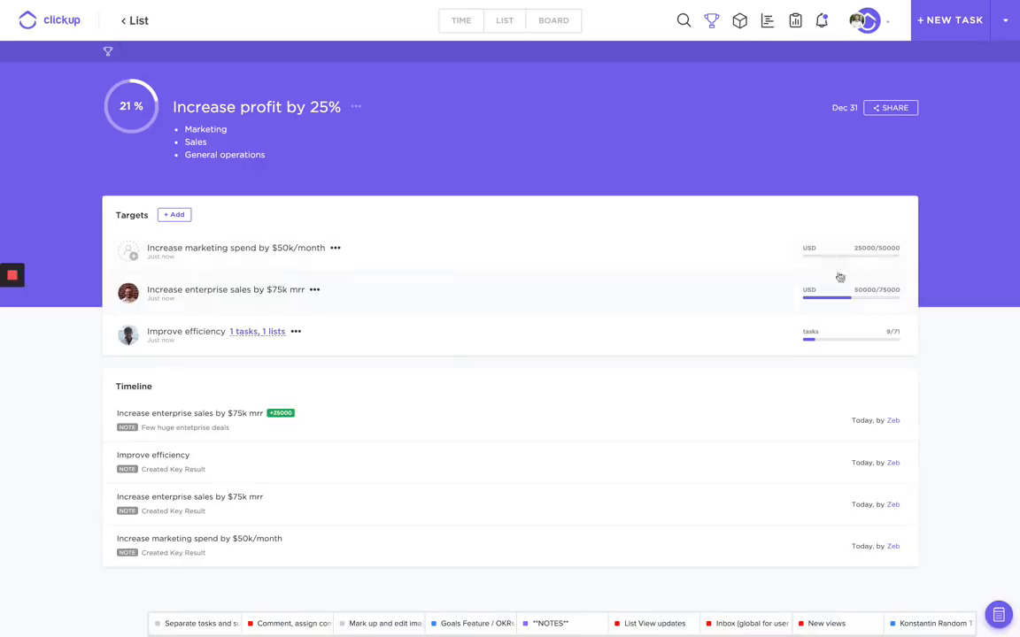
pyautogui.click(866, 258)
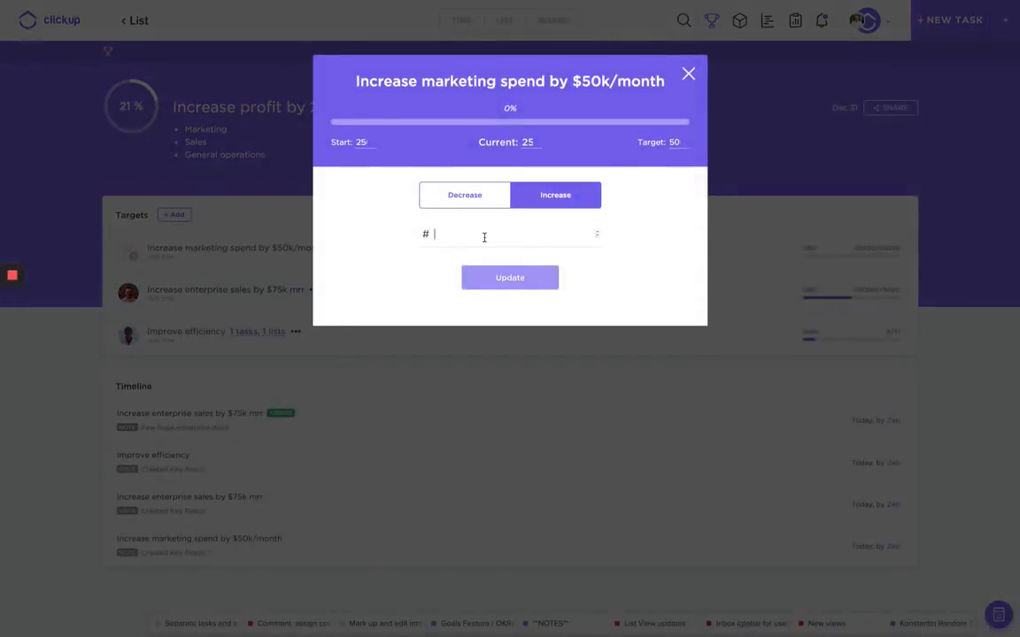
# Increase the marketing spend target by 20000 to reach 45000/50000, lifting the goal to 48%.
pyautogui.click(484, 237)
pyautogui.write('20000')
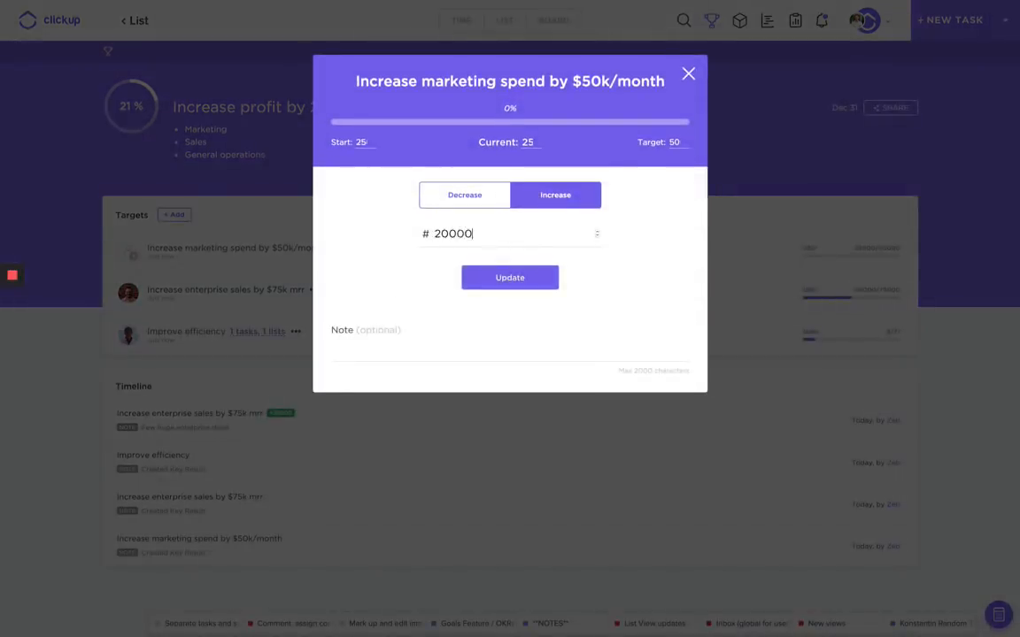
pyautogui.click(518, 282)
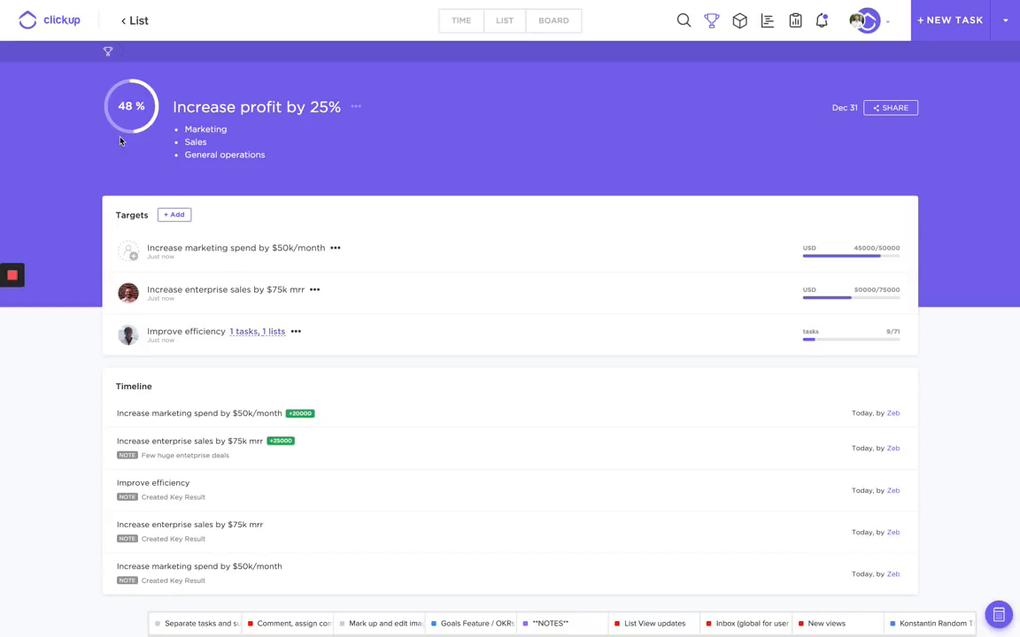
pyautogui.click(912, 107)
# Check the goal's Permissions list and a member's Can edit access, leaving all sharing unchanged.
pyautogui.click(649, 134)
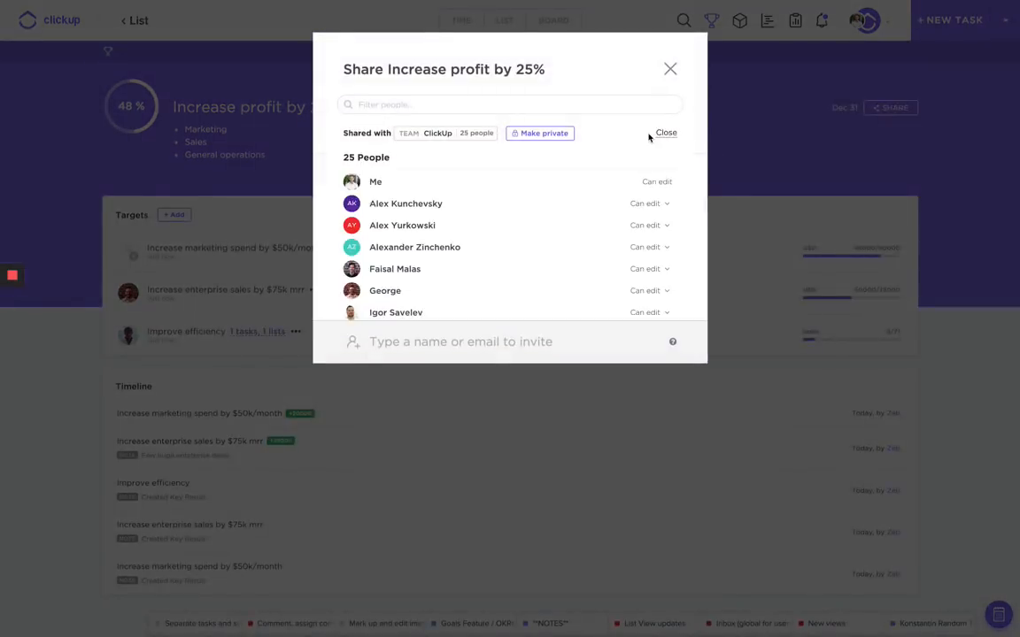
pyautogui.click(655, 205)
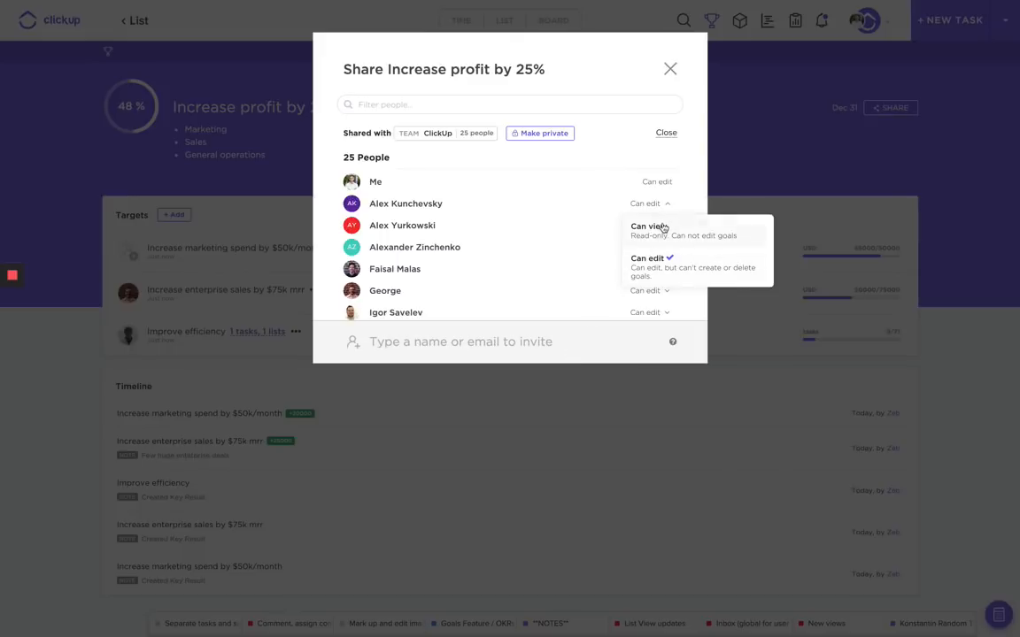
pyautogui.click(769, 156)
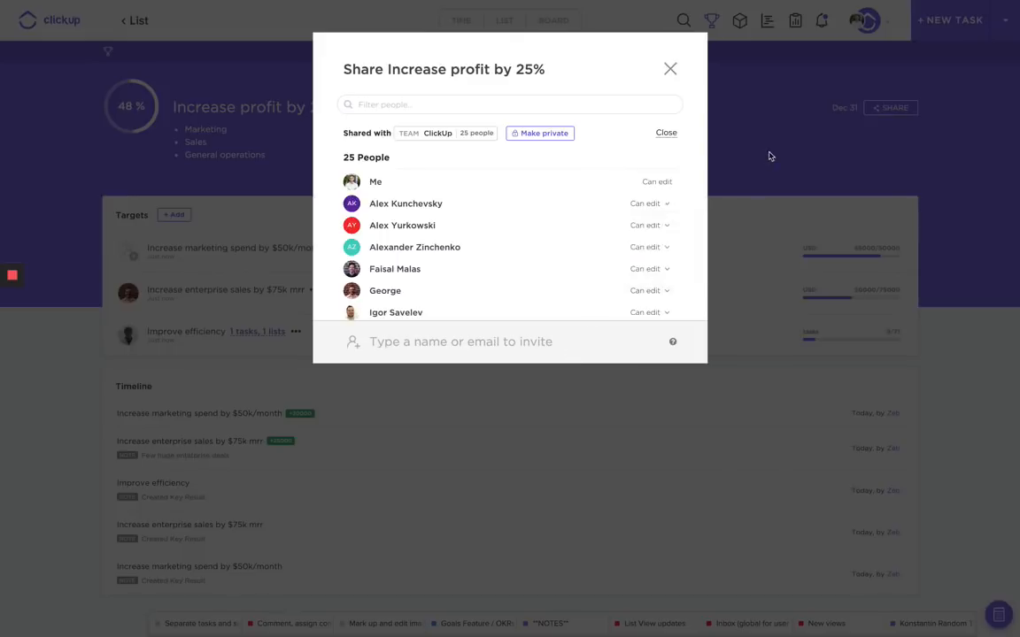
pyautogui.click(769, 157)
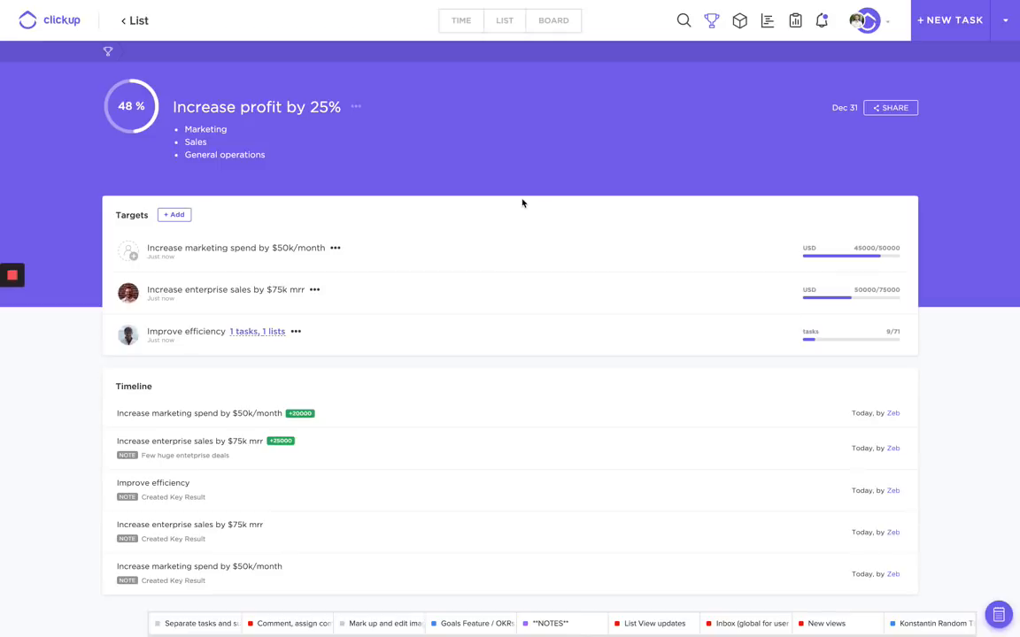
pyautogui.click(301, 133)
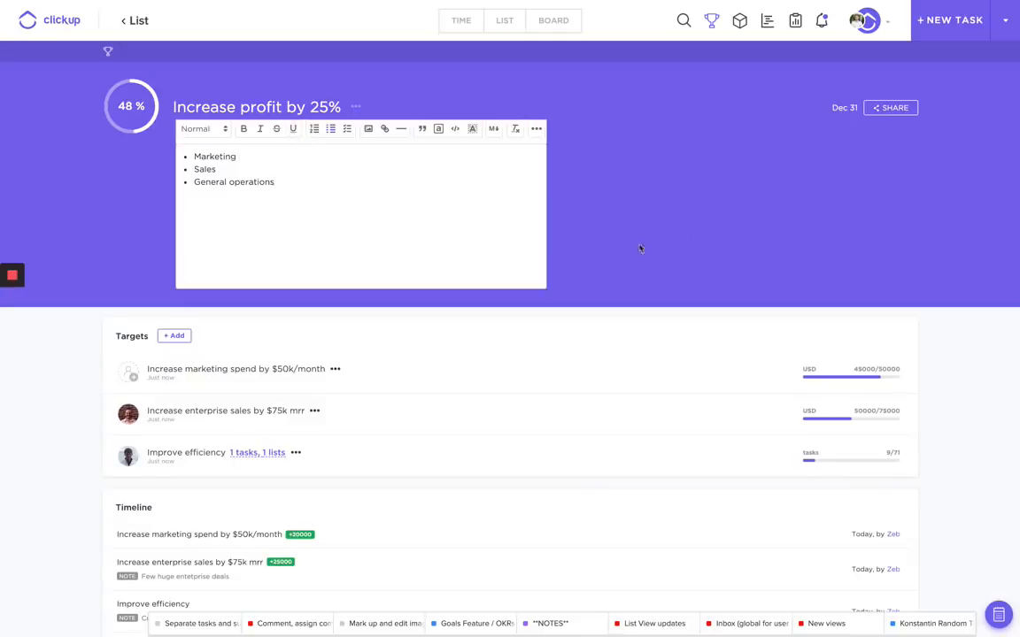
pyautogui.click(702, 247)
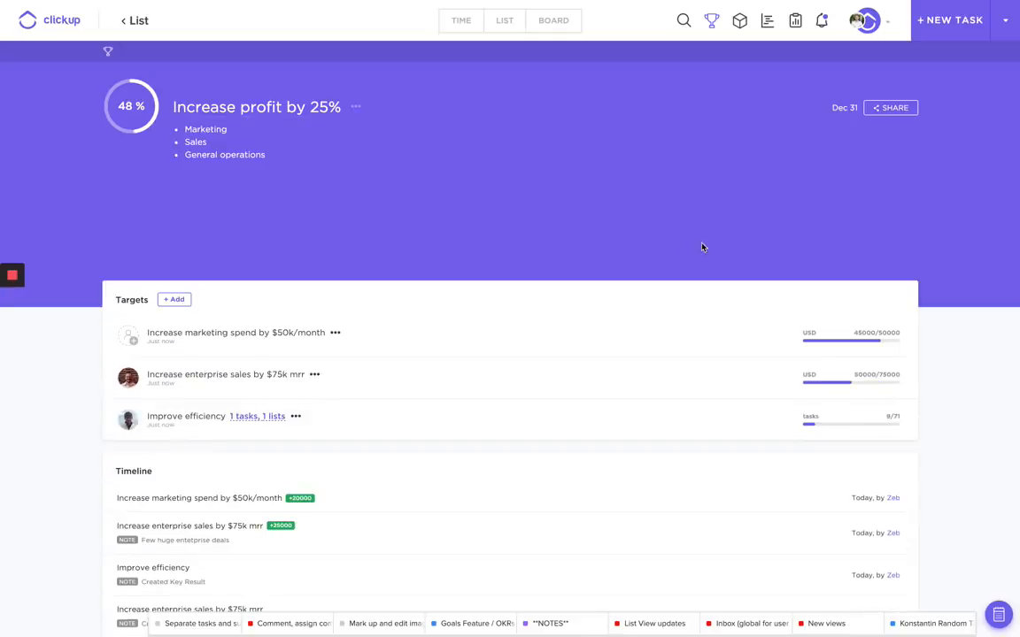